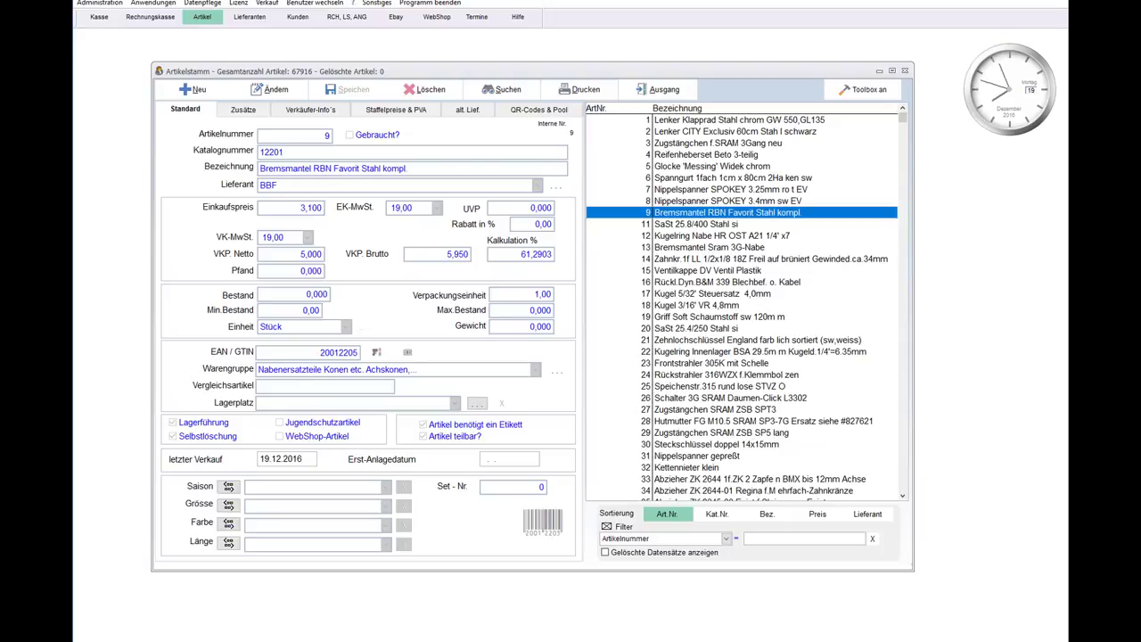
- Review the stock movements of article 9, "Bremsmantel RBN Favorit Stahl kompl.", and delete its record so it is marked inactive
{"action": "key", "text": "F5"}
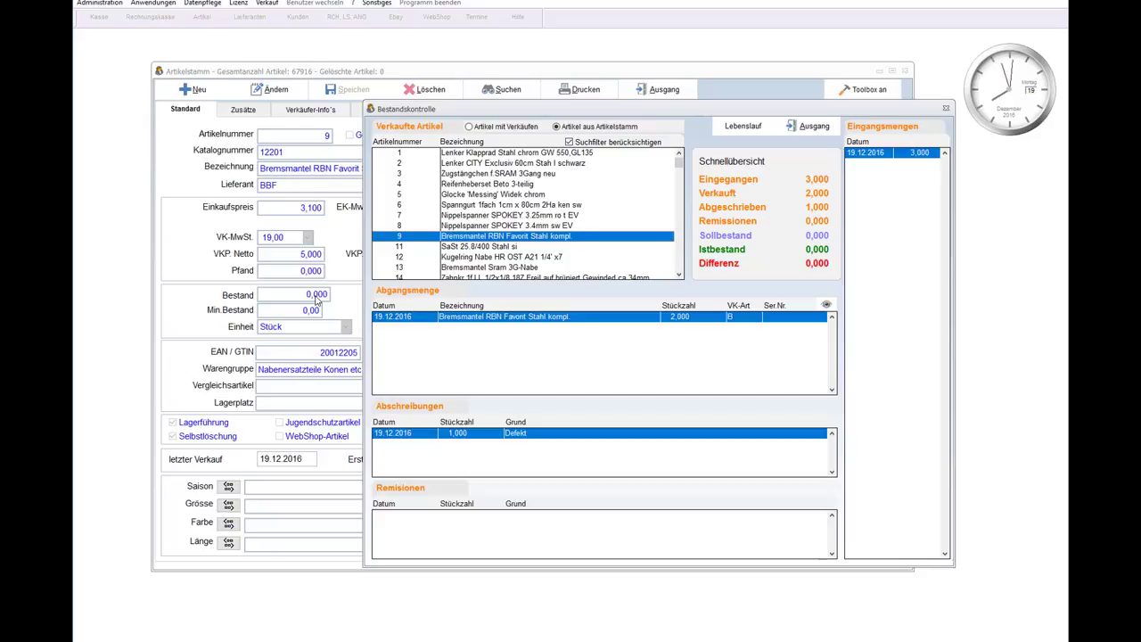
{"action": "left_click", "coordinate": [822, 130]}
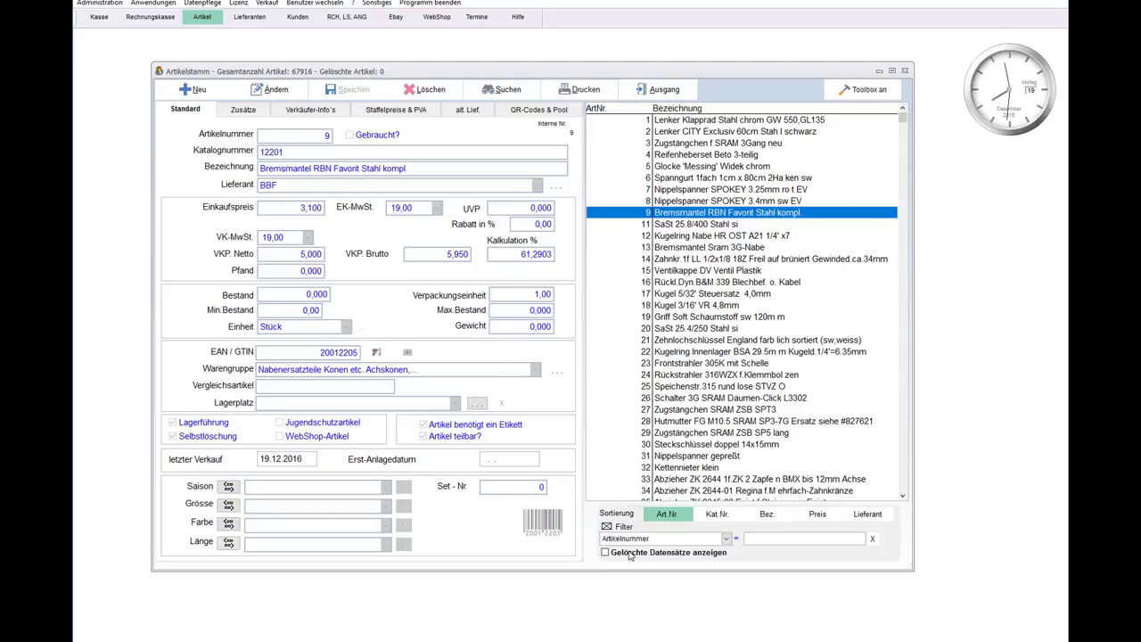
{"action": "left_click", "coordinate": [410, 86]}
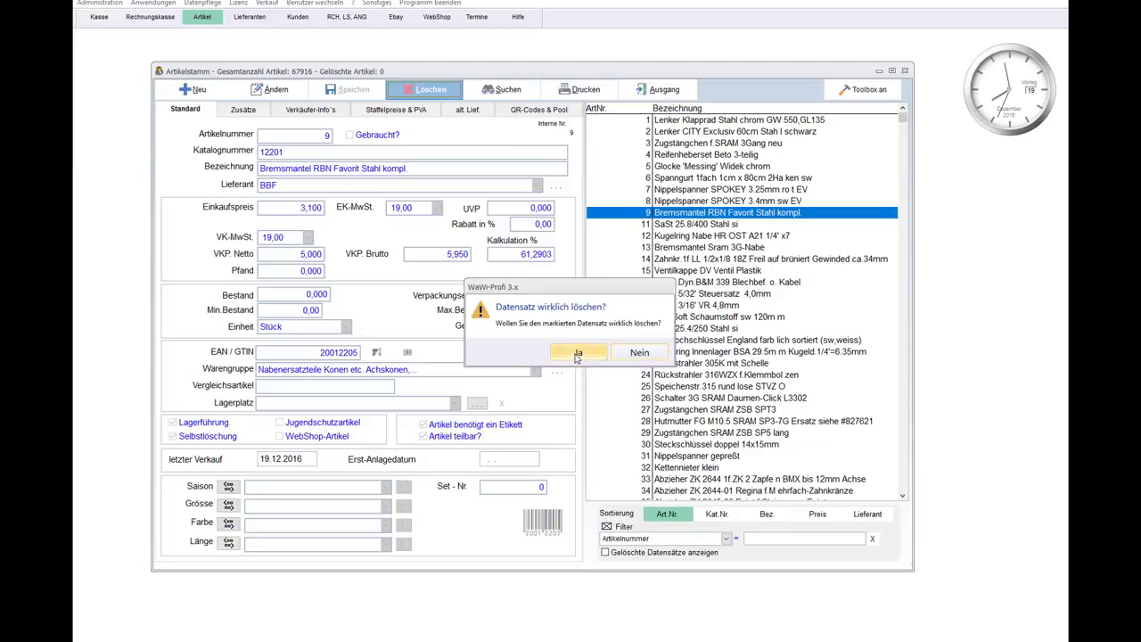
{"action": "left_click", "coordinate": [578, 354]}
{"action": "left_click_drag", "start_coordinate": [585, 262], "coordinate": [498, 179]}
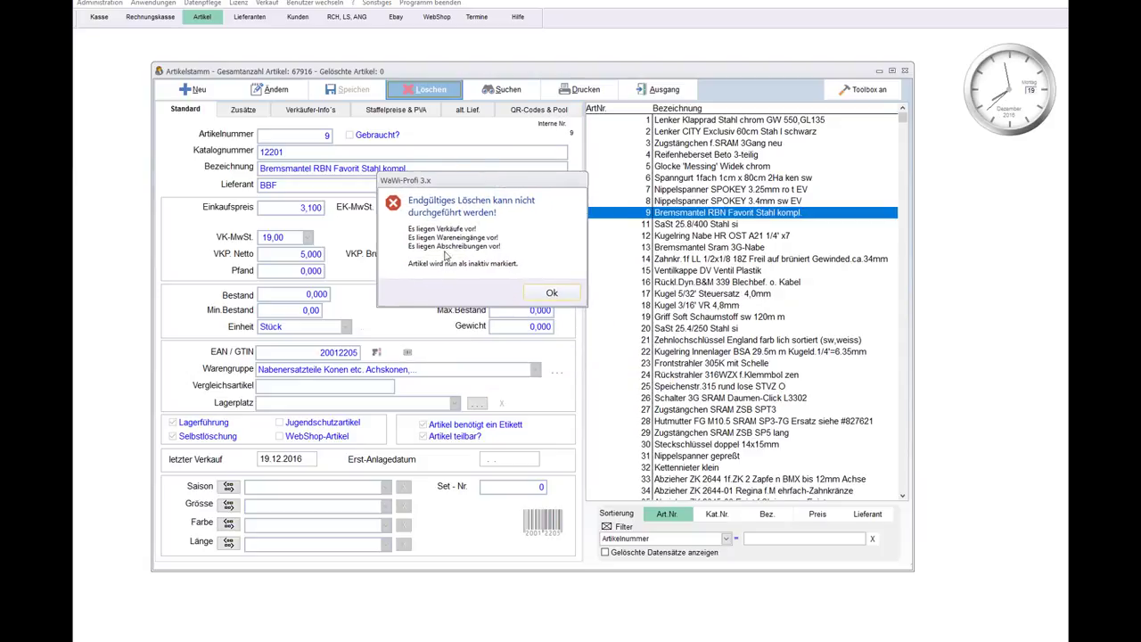
{"action": "key", "text": "Return"}
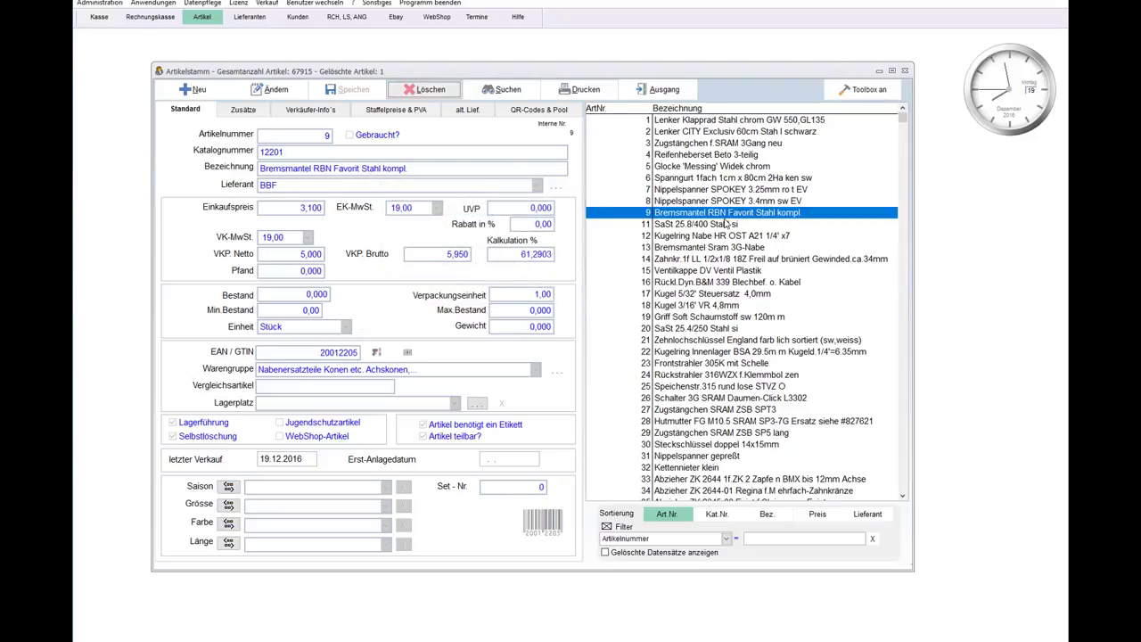
- Display the deleted article records, return to the active article list and select article 1
{"action": "left_click", "coordinate": [607, 553]}
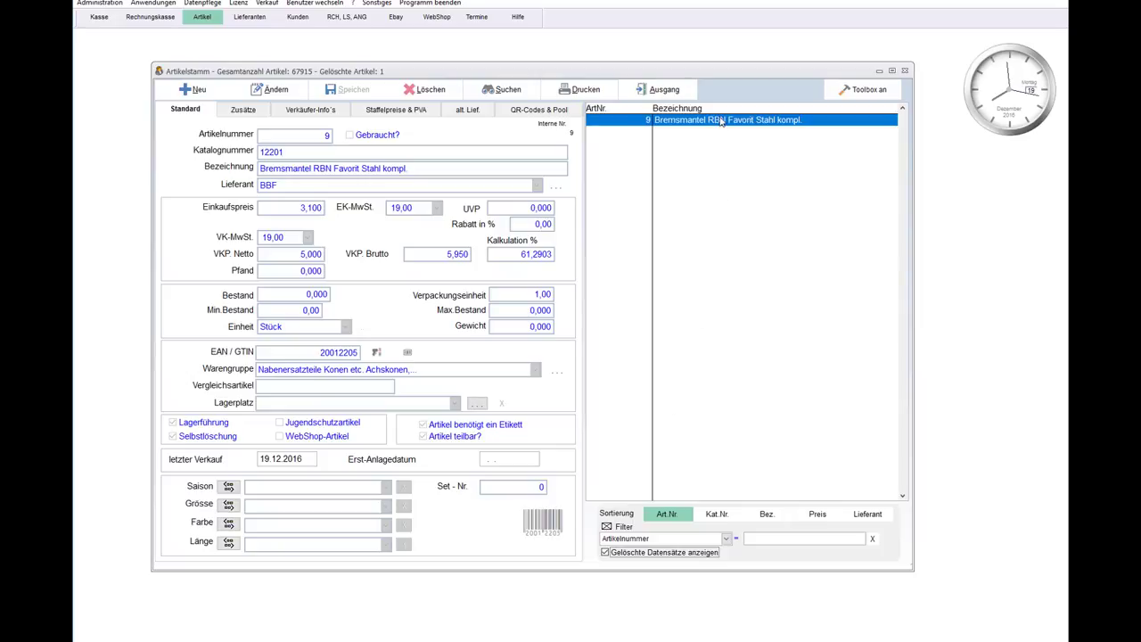
{"action": "left_click", "coordinate": [637, 554]}
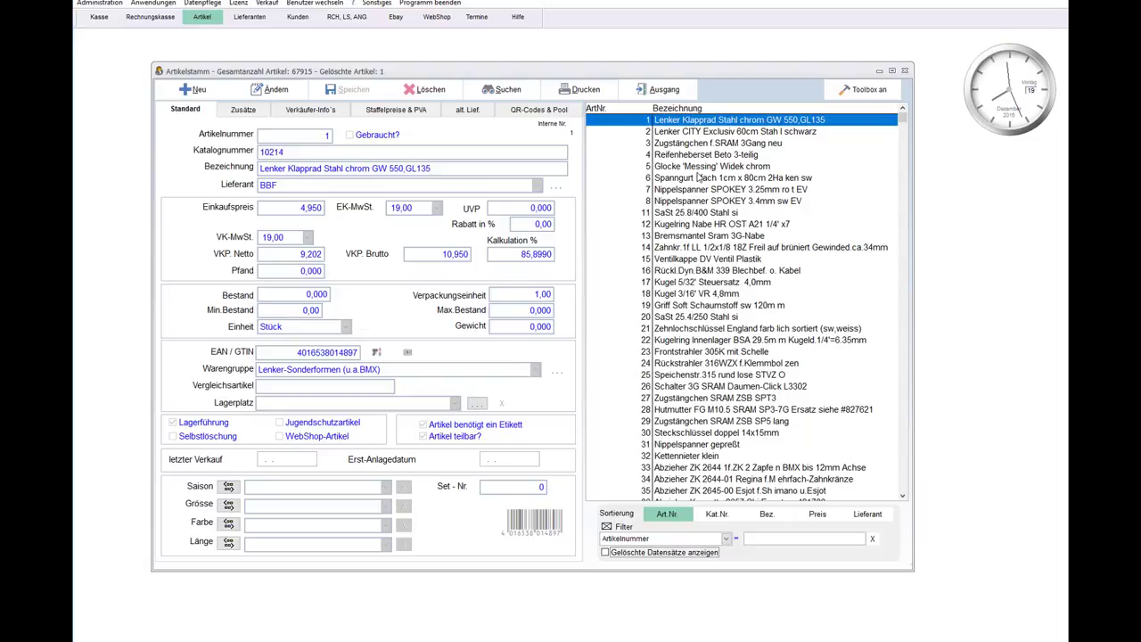
{"action": "left_click", "coordinate": [740, 122]}
{"action": "left_click", "coordinate": [184, 90]}
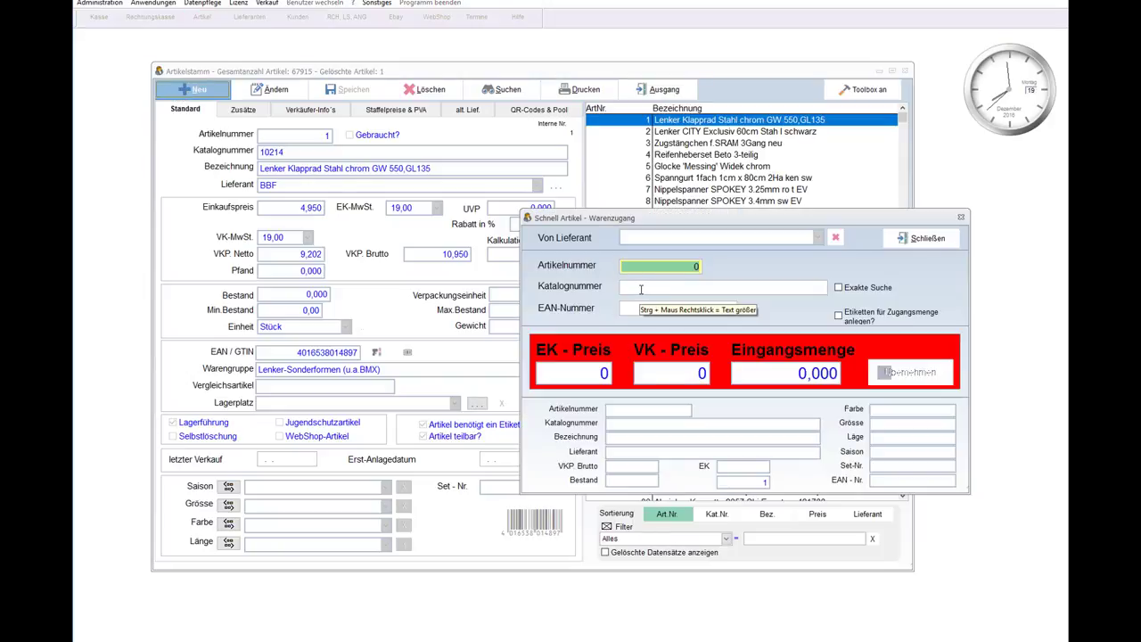
{"action": "left_click", "coordinate": [923, 244]}
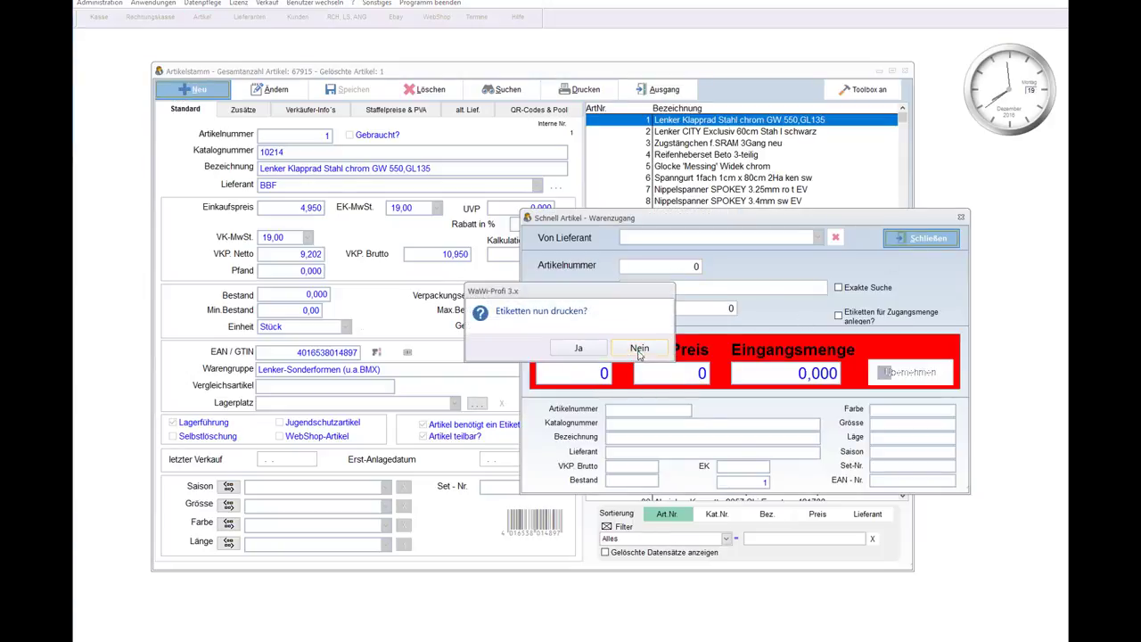
{"action": "left_click", "coordinate": [639, 350]}
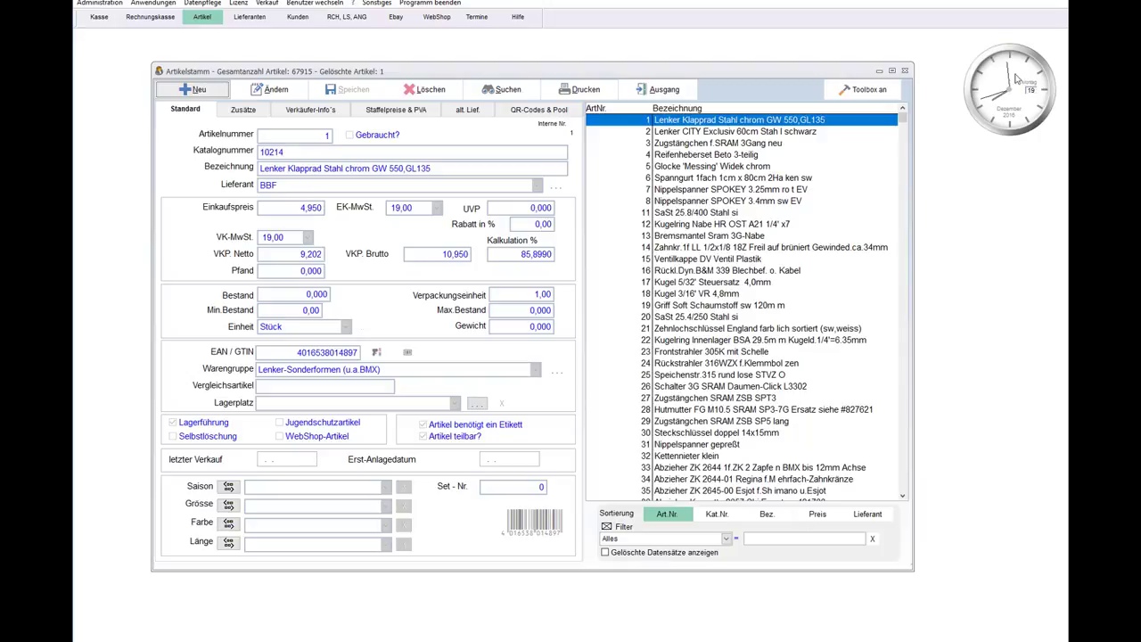
- Start a goods receipt, look up catalogue number 12201 and adopt the article "Bremsmantel RBN Favorit Stahl kompl."
{"action": "key", "text": "alt+n"}
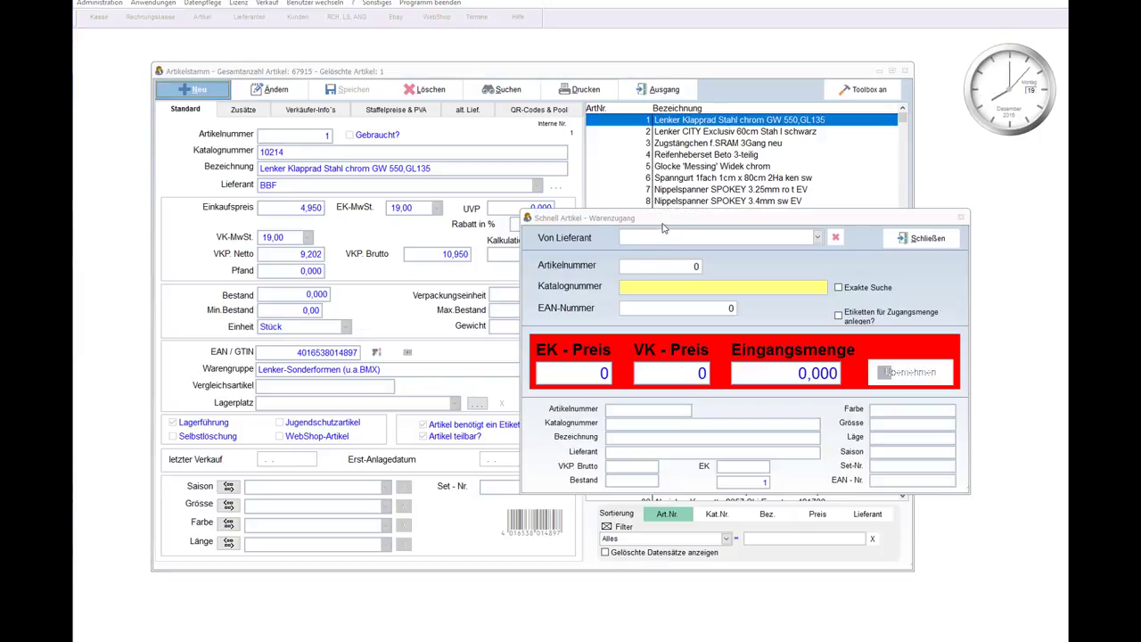
{"action": "left_click", "coordinate": [630, 285]}
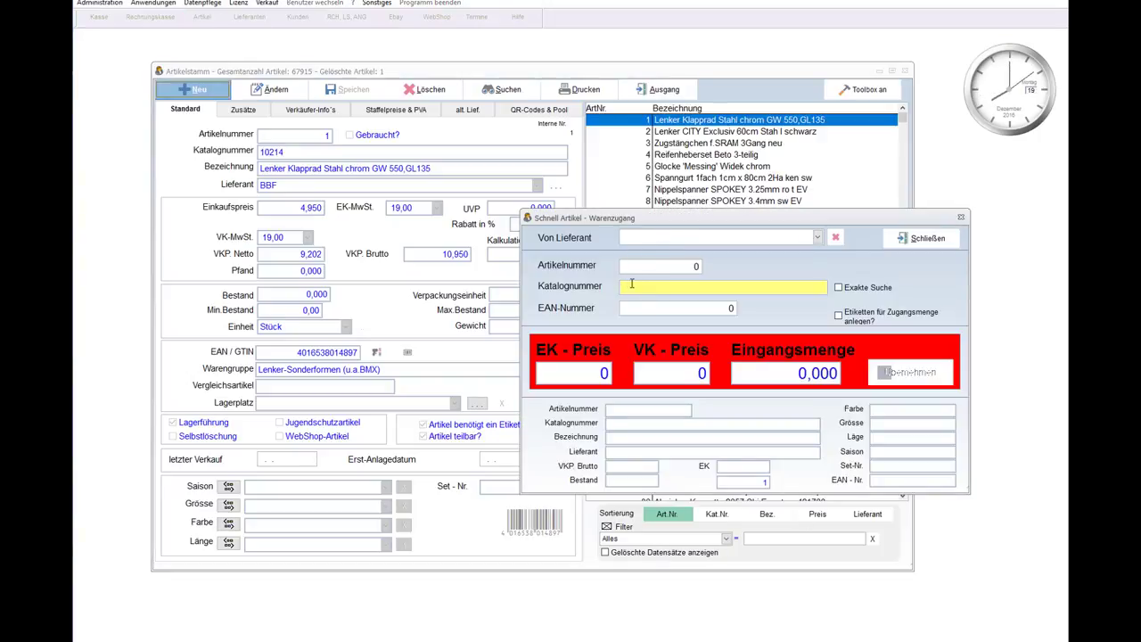
{"action": "type", "text": "12201"}
{"action": "key", "text": "Return"}
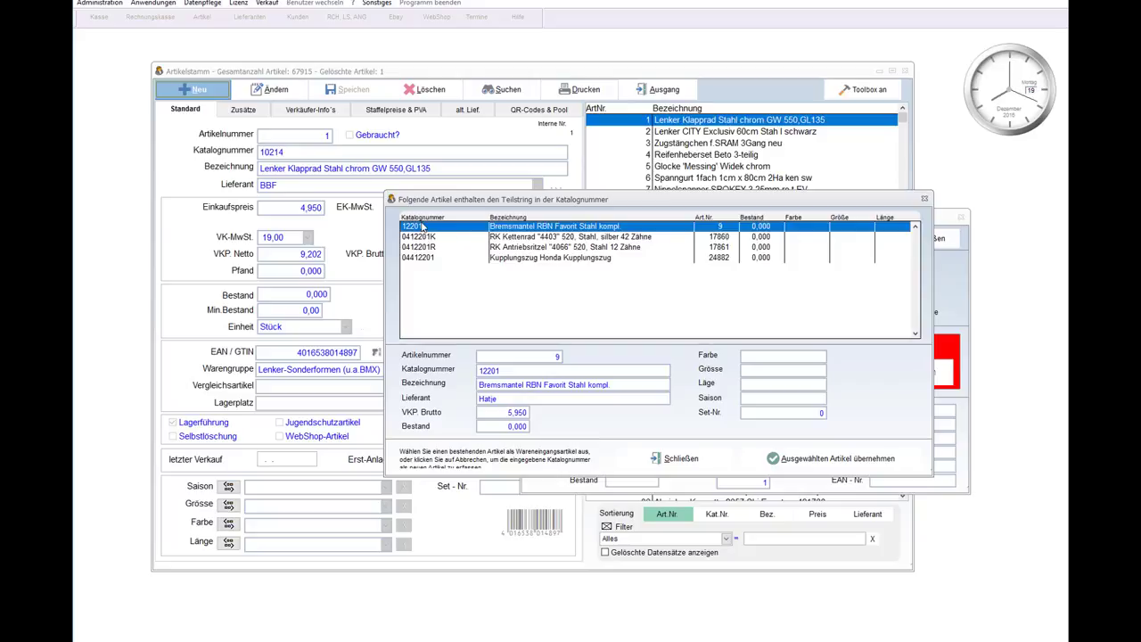
{"action": "left_click", "coordinate": [849, 468]}
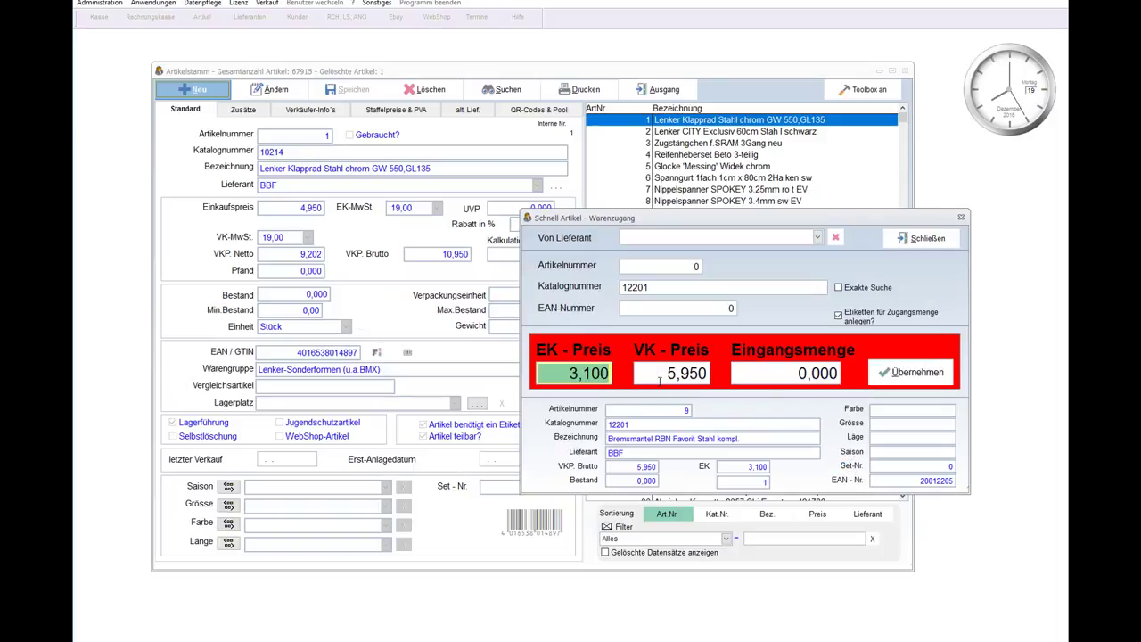
- Keep the offered purchase and sales prices, enter a received quantity of 0, and close the goods receipt without printing labels
{"action": "key", "text": "Return"}
{"action": "key", "text": "Return"}
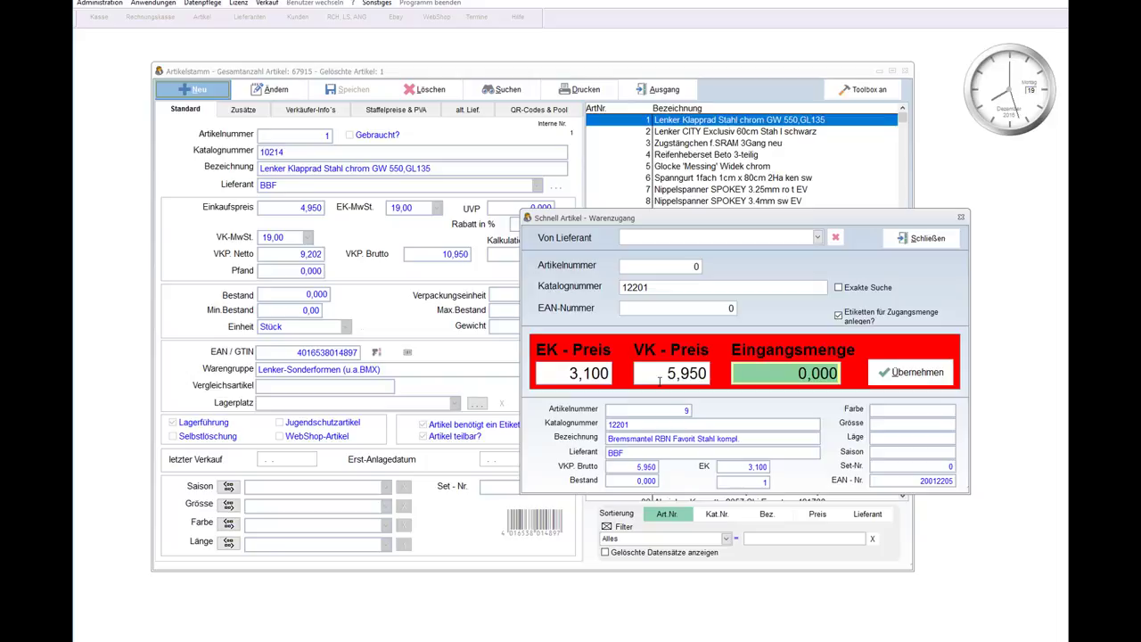
{"action": "type", "text": "5"}
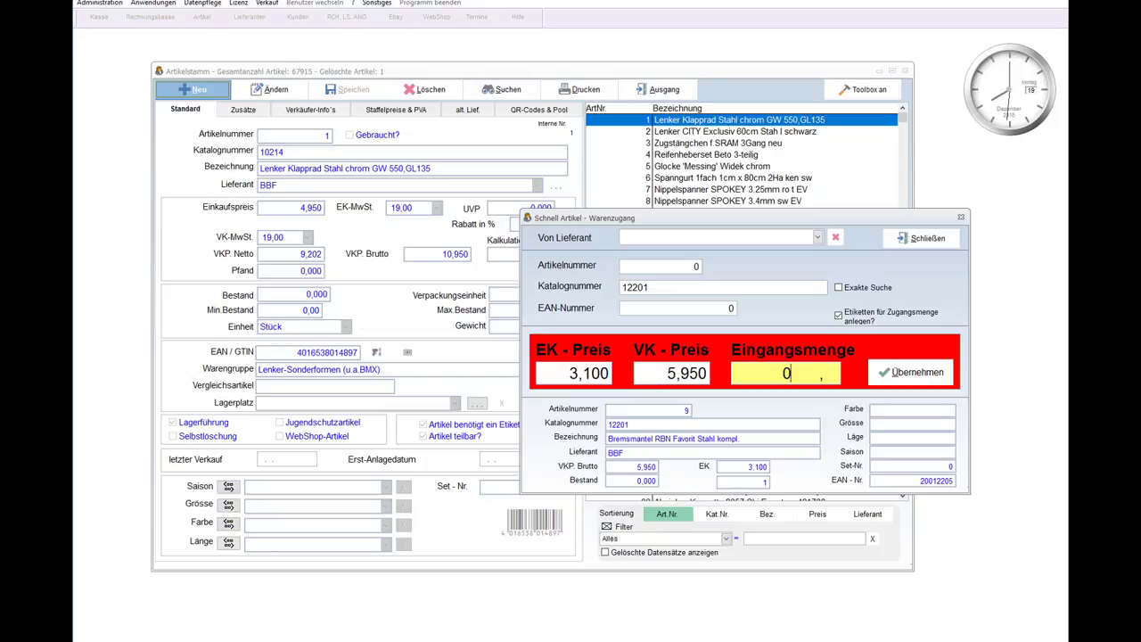
{"action": "key", "text": "Return"}
{"action": "left_click", "coordinate": [941, 254]}
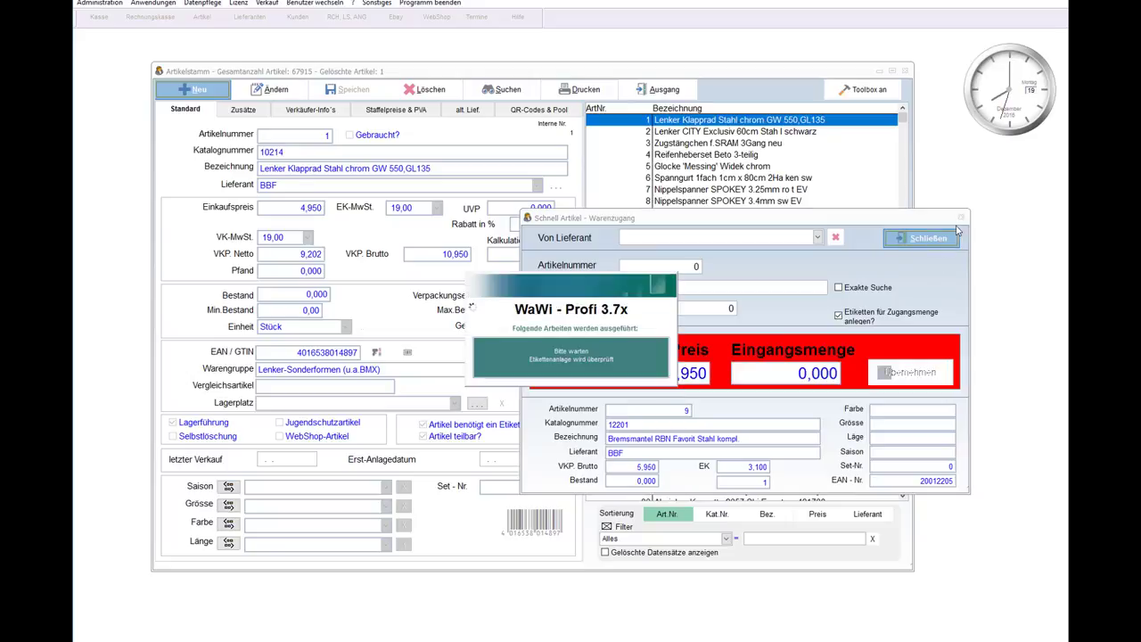
{"action": "left_click", "coordinate": [635, 346]}
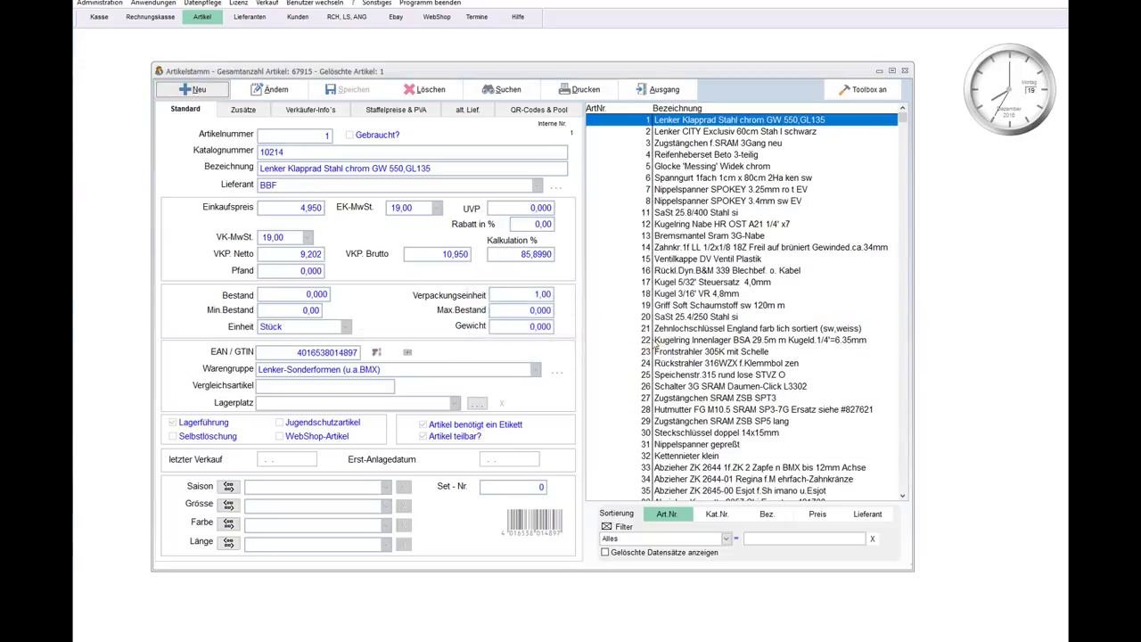
- Remove the deletion mark from article 9 among the deleted records and select it in the active article list
{"action": "left_click", "coordinate": [662, 202]}
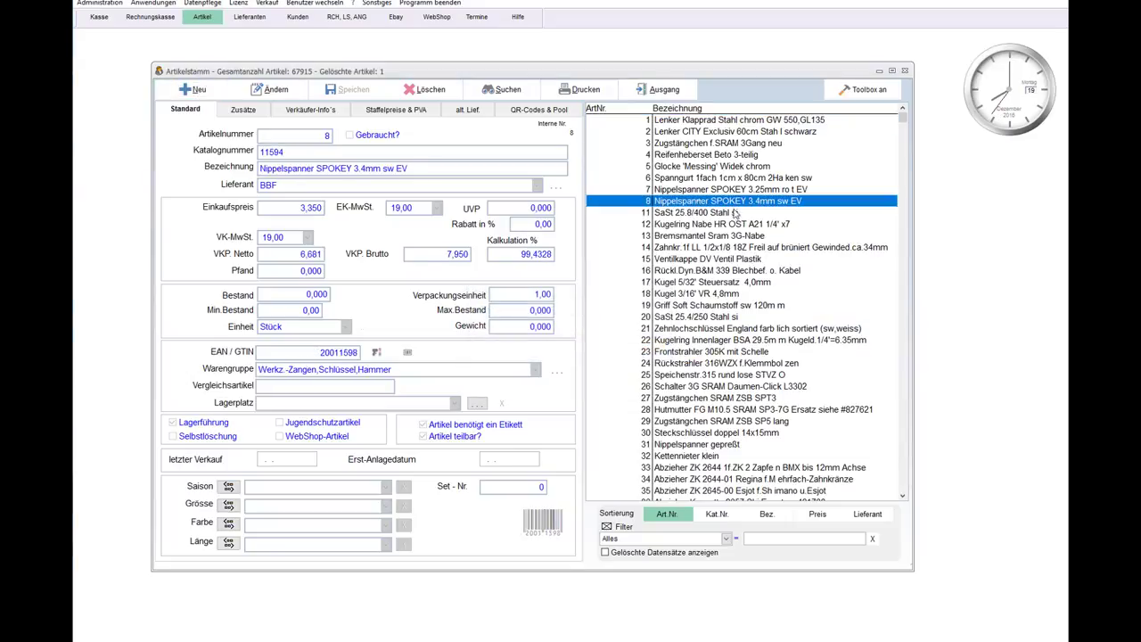
{"action": "left_click", "coordinate": [629, 555]}
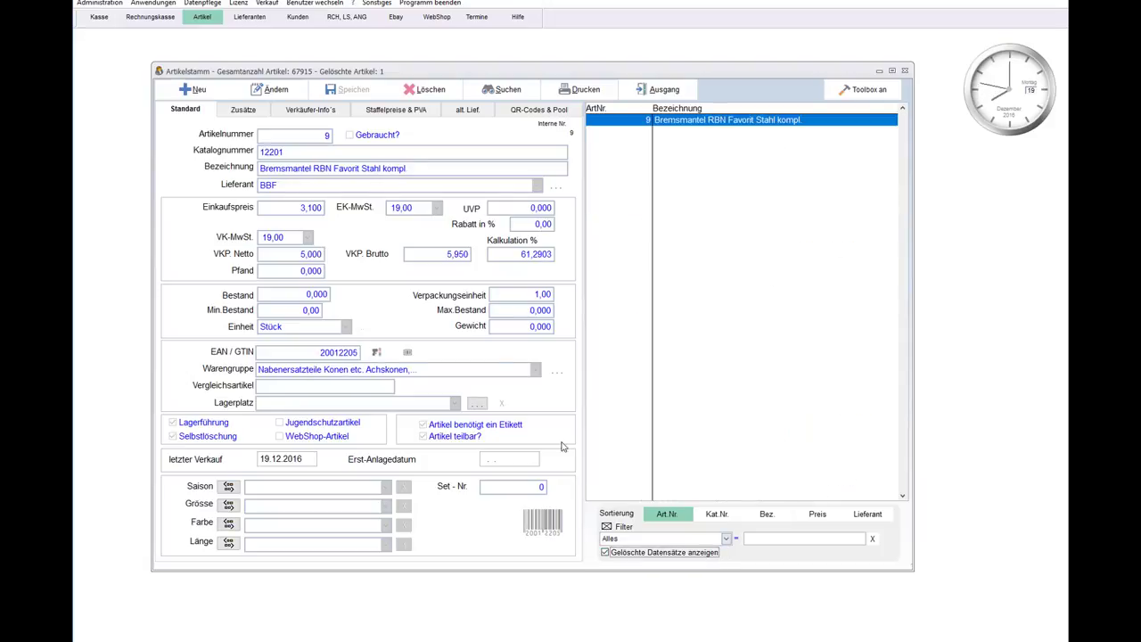
{"action": "left_click", "coordinate": [433, 93]}
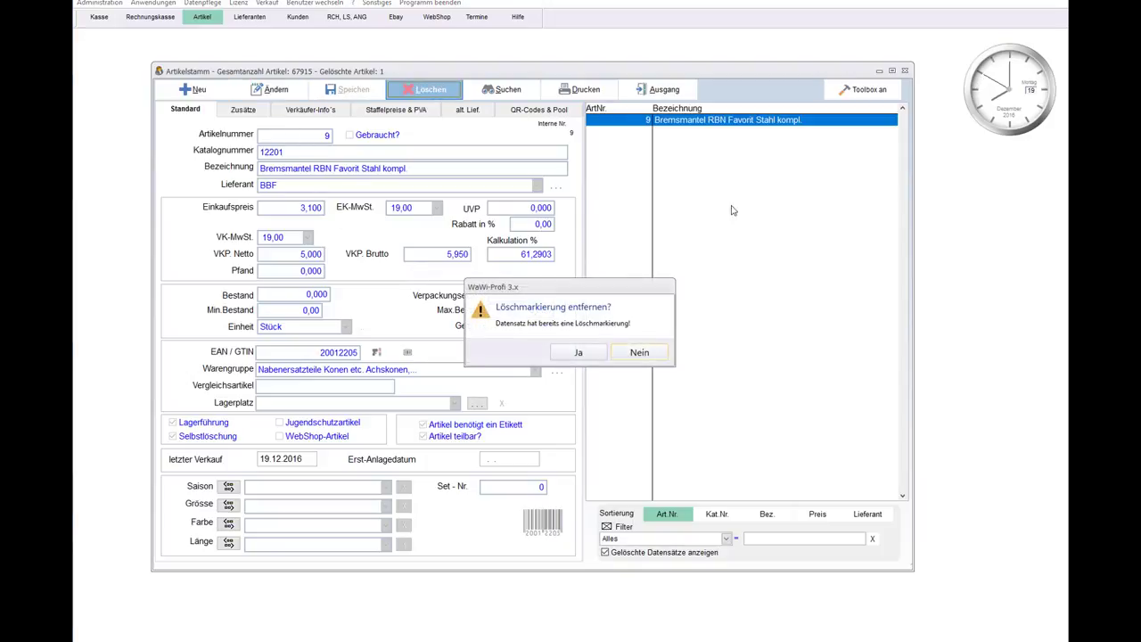
{"action": "left_click", "coordinate": [581, 353]}
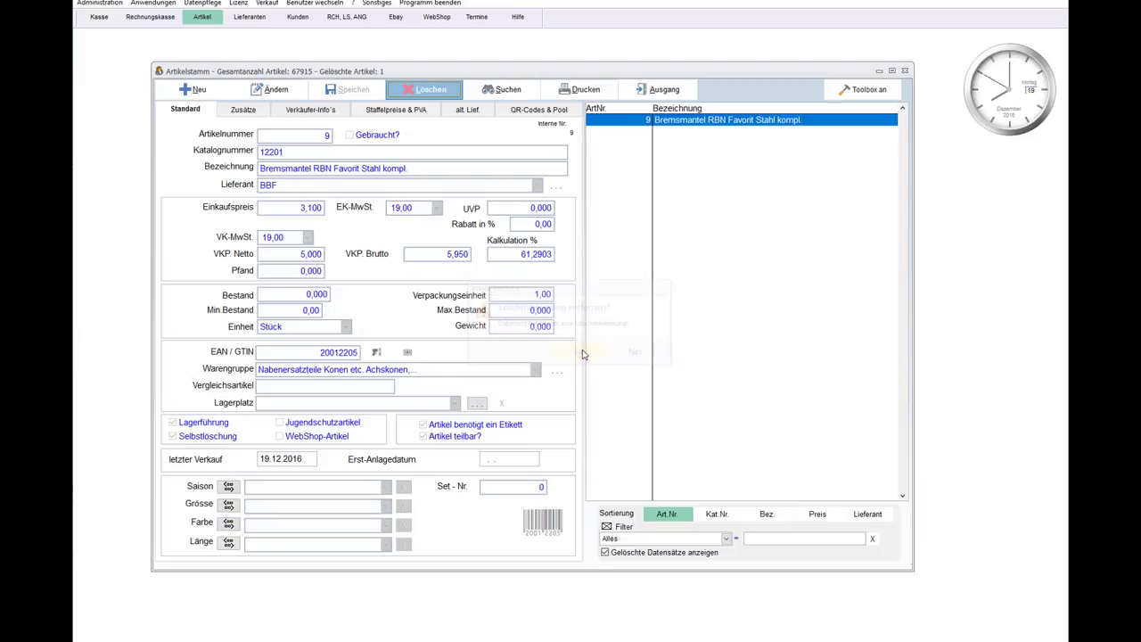
{"action": "left_click", "coordinate": [640, 554]}
{"action": "left_click", "coordinate": [685, 213]}
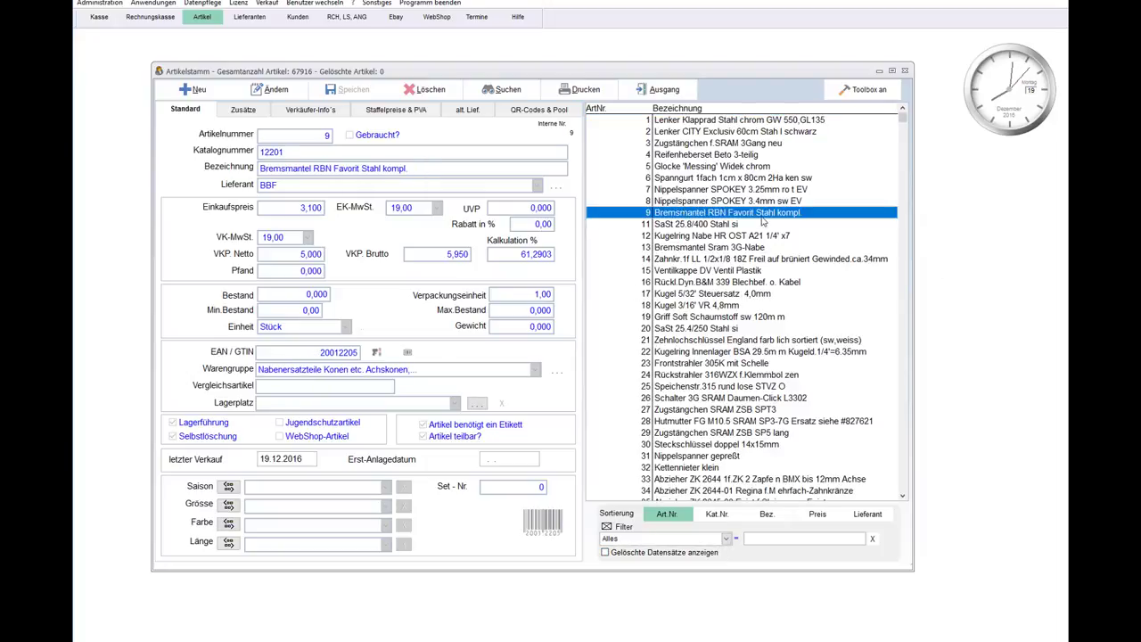
{"action": "left_click", "coordinate": [619, 557]}
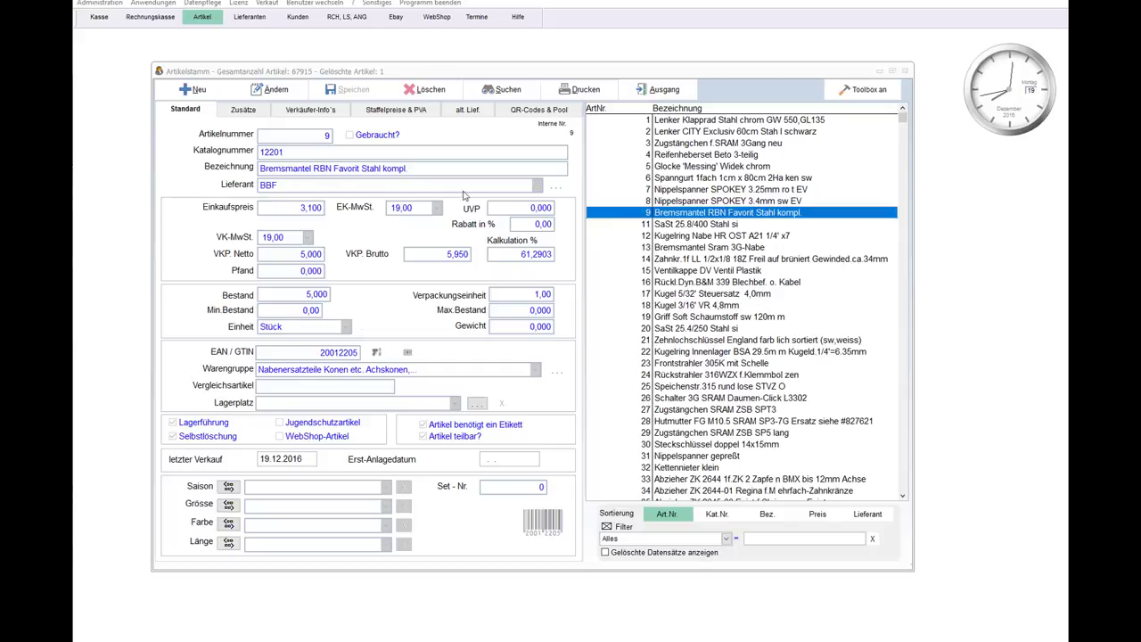
{"action": "left_click", "coordinate": [196, 93]}
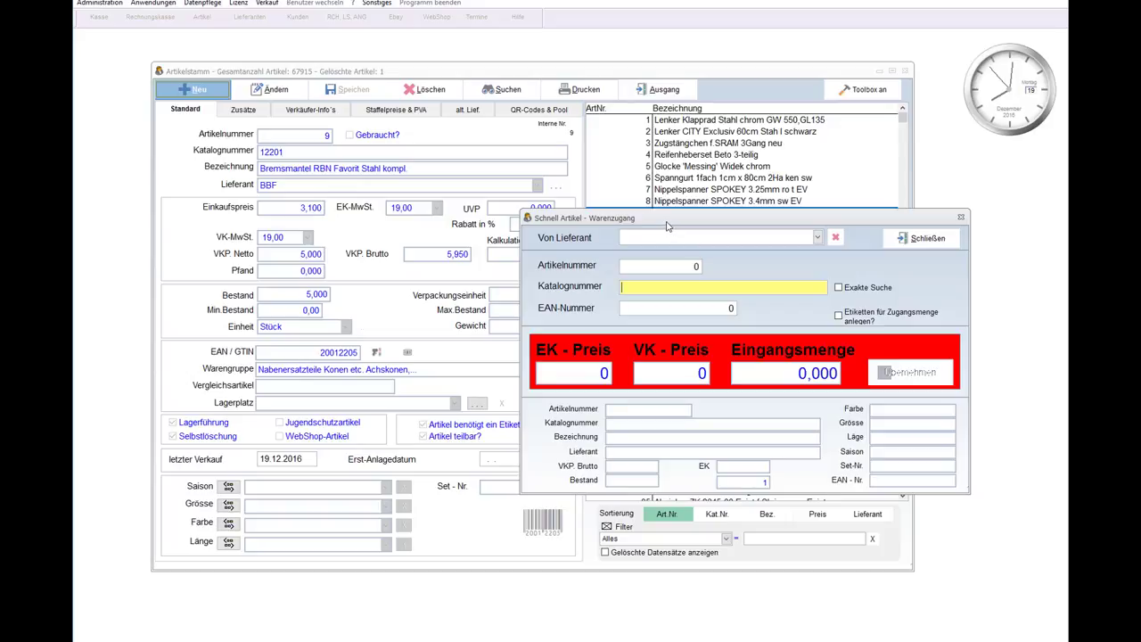
{"action": "left_click_drag", "start_coordinate": [667, 226], "coordinate": [493, 325]}
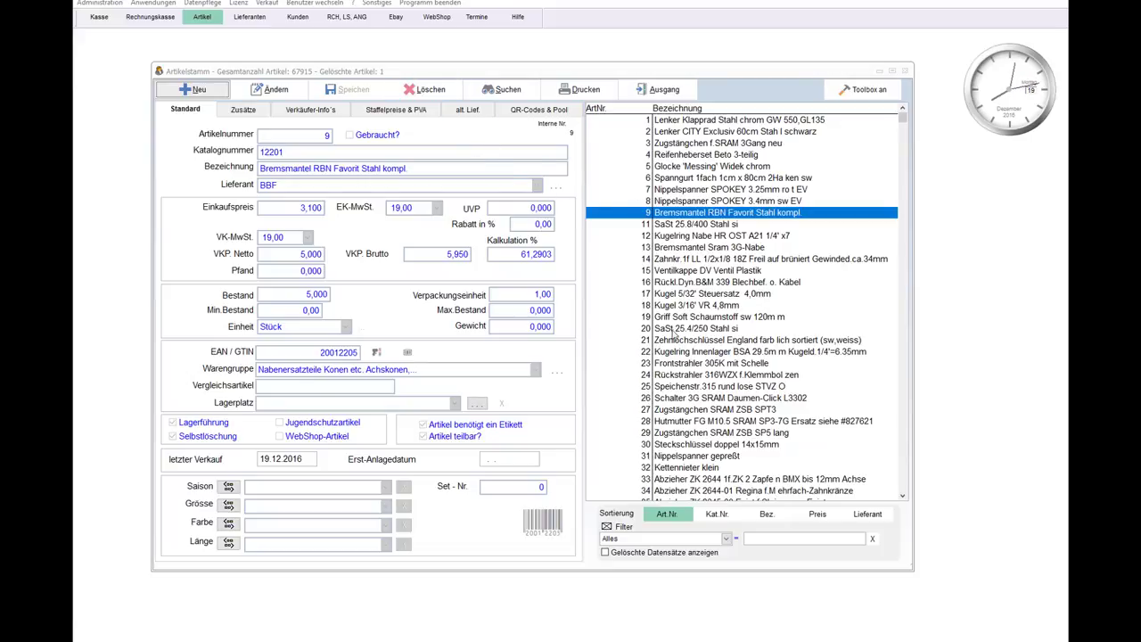
- Check the stock movements of article 20, "SaSt 25.4/250 Stahl si", in the stock control and close it
{"action": "left_click", "coordinate": [680, 329]}
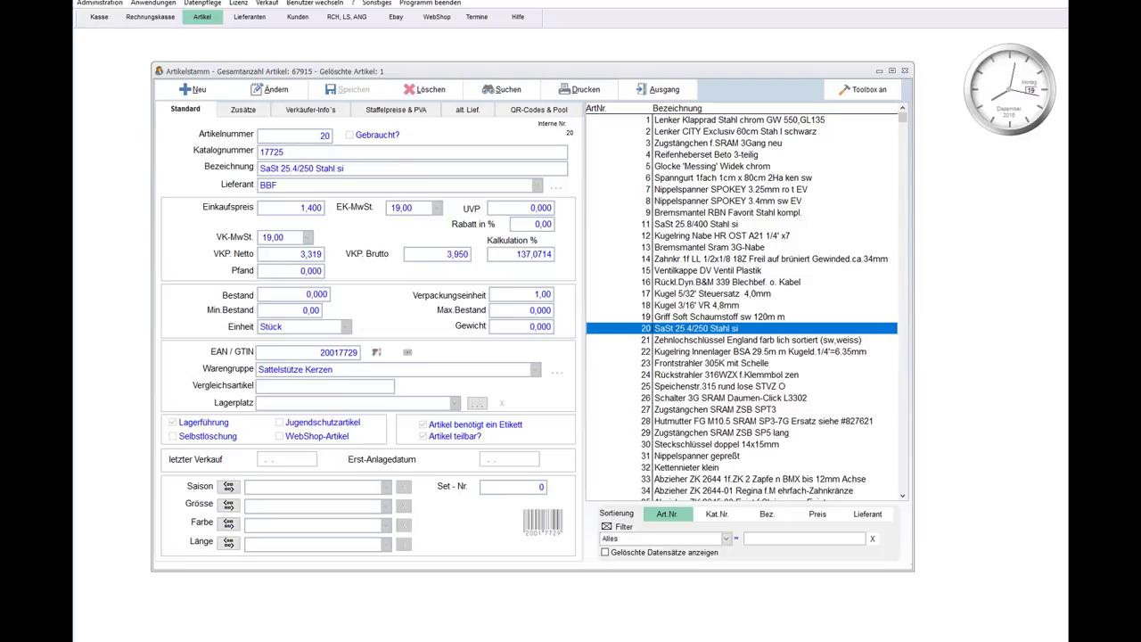
{"action": "double_click", "coordinate": [635, 327]}
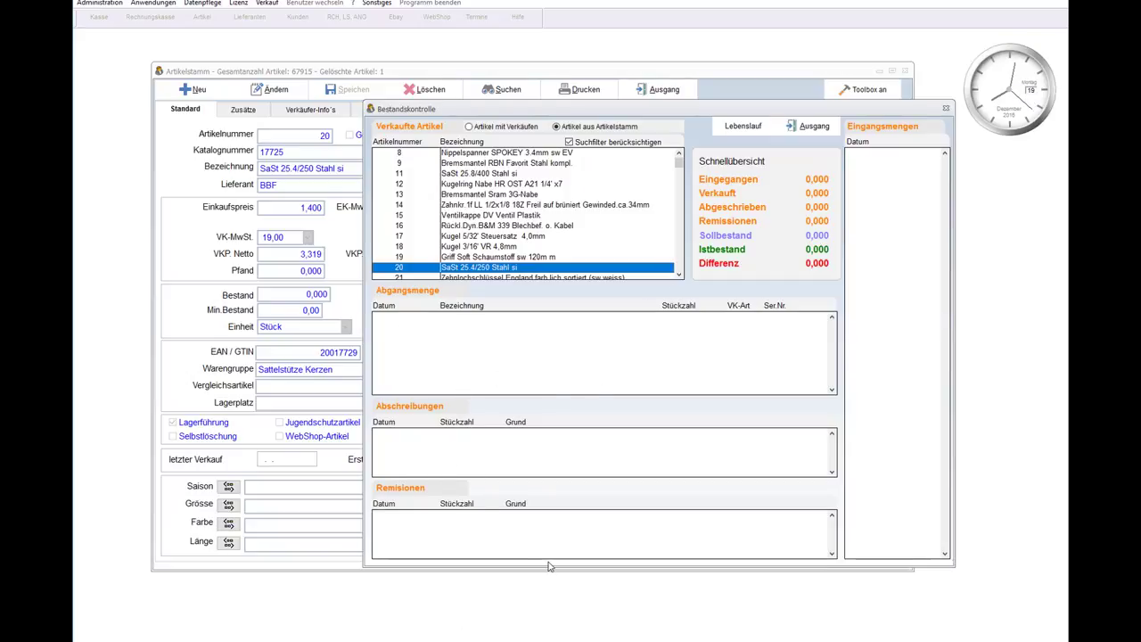
{"action": "left_click", "coordinate": [822, 129]}
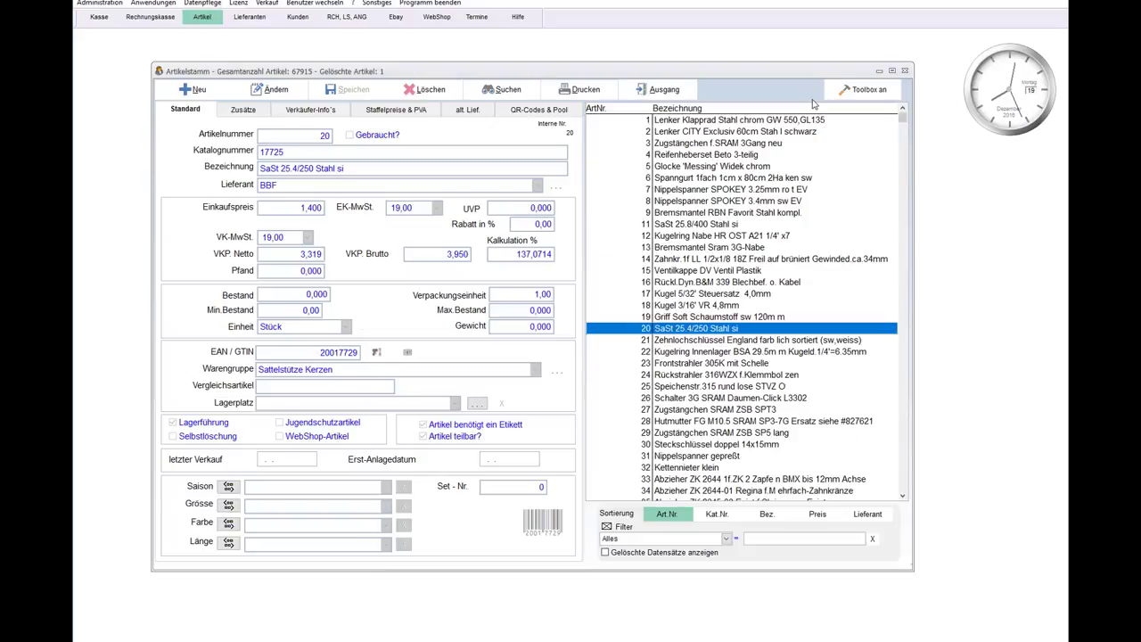
- Permanently delete the record of article 20, "SaSt 25.4/250 Stahl si", accepting both deletion confirmations
{"action": "left_click", "coordinate": [408, 91]}
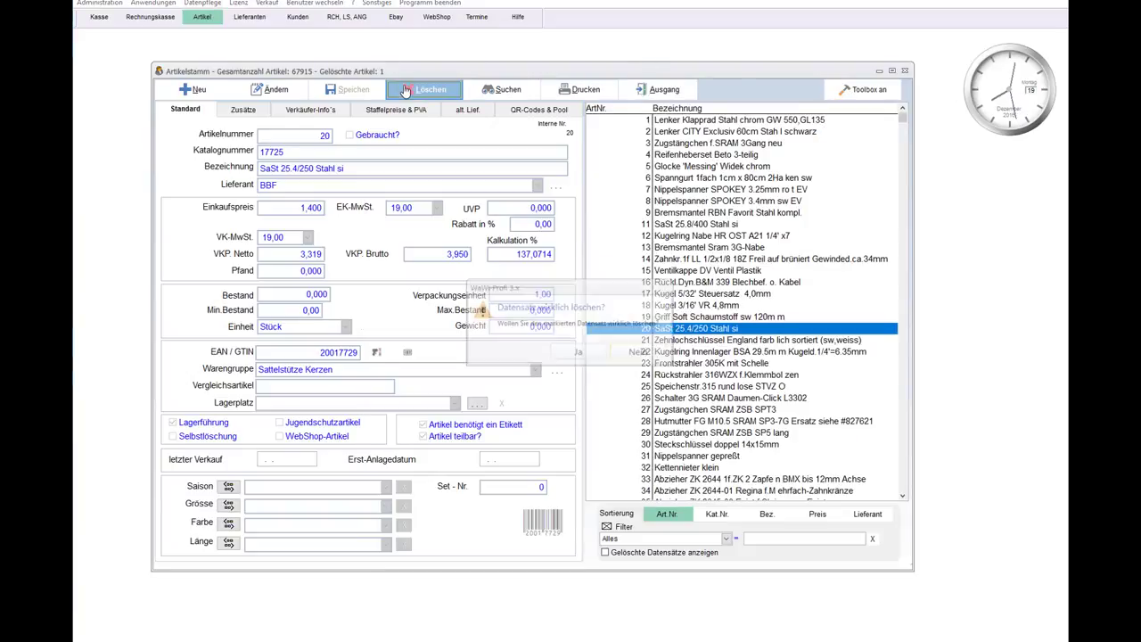
{"action": "left_click", "coordinate": [578, 353]}
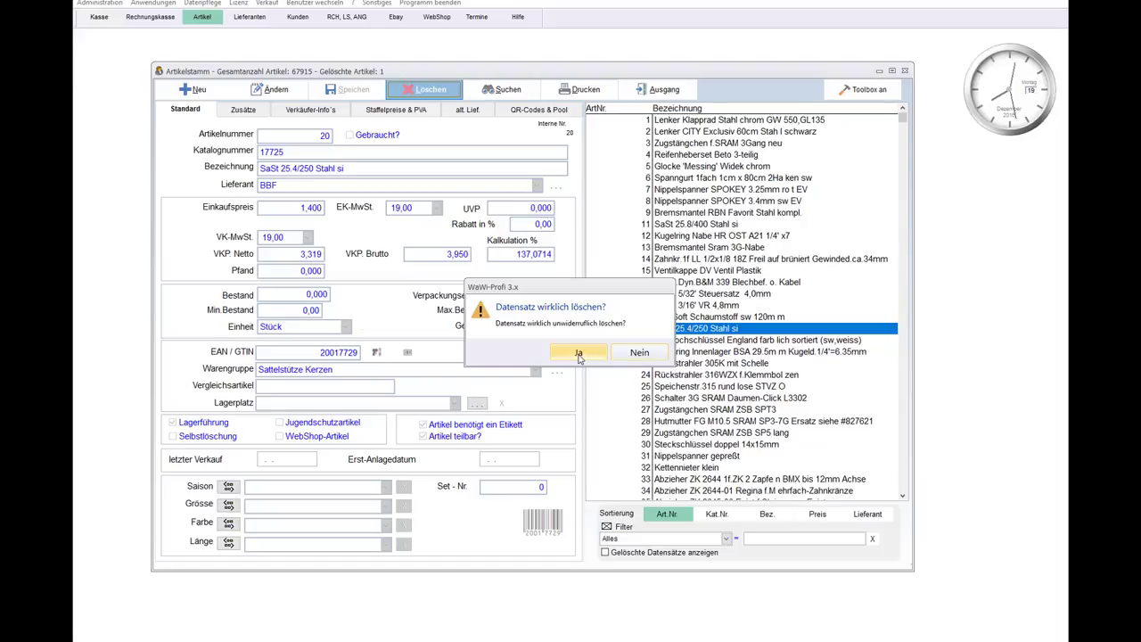
{"action": "left_click", "coordinate": [578, 353]}
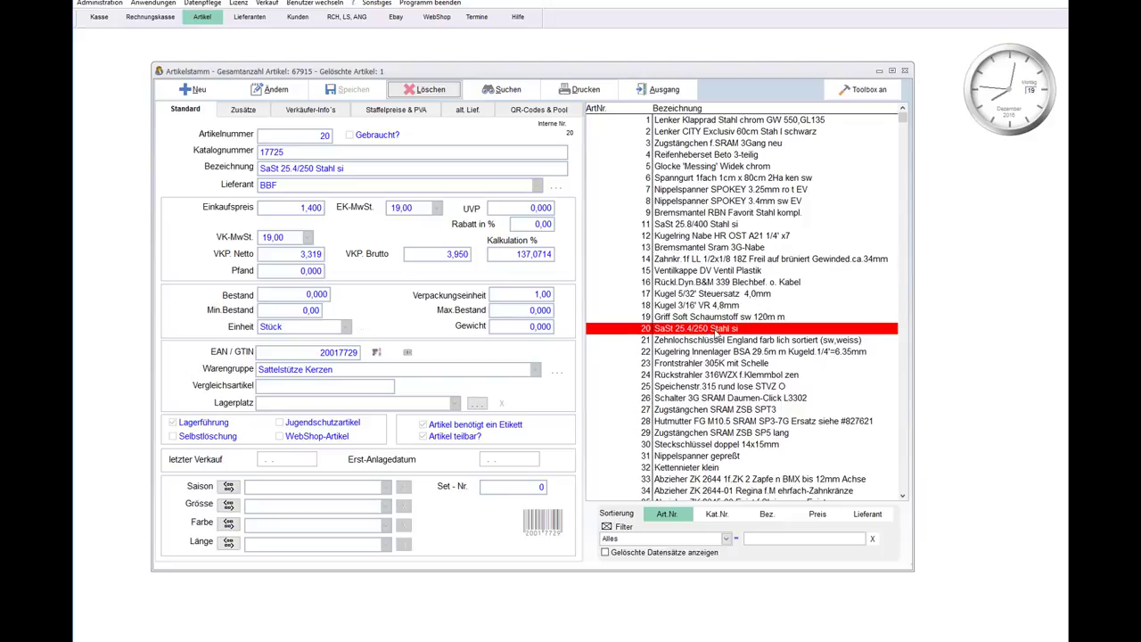
- Leave the article master and run the data reorganisation, agreeing to close all data
{"action": "left_click", "coordinate": [660, 90]}
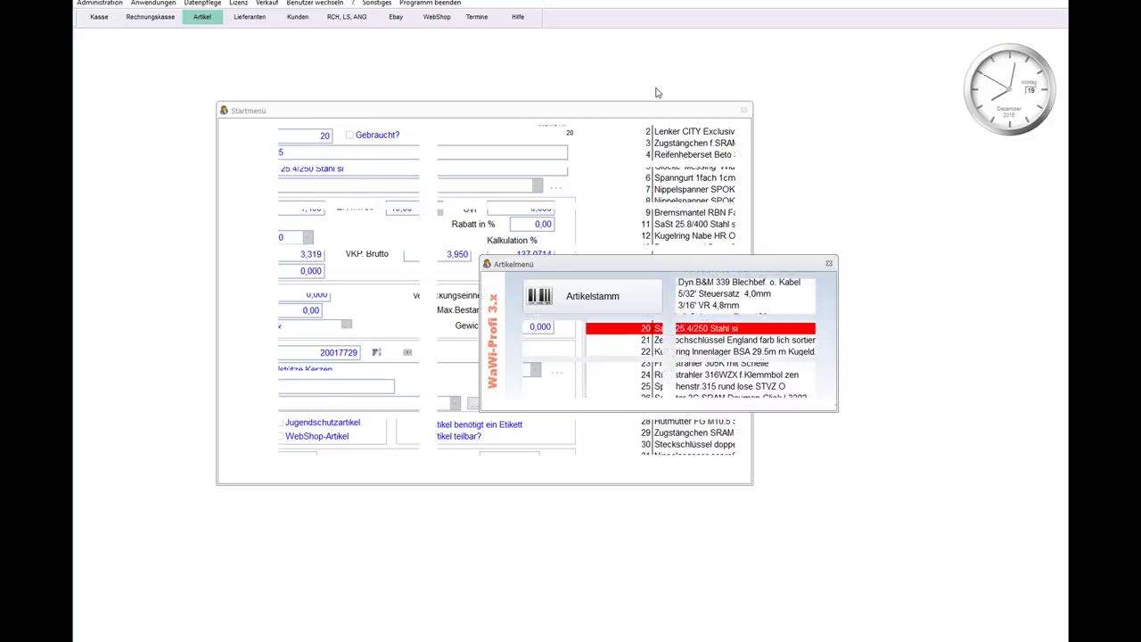
{"action": "left_click", "coordinate": [202, 3]}
{"action": "left_click", "coordinate": [215, 15]}
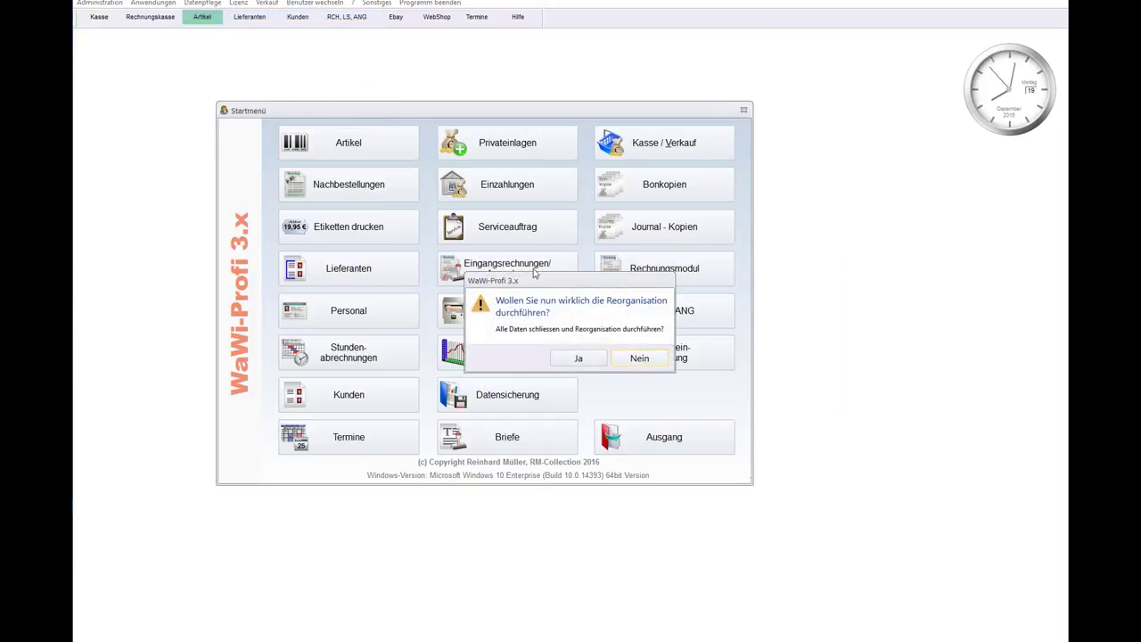
{"action": "left_click", "coordinate": [586, 358]}
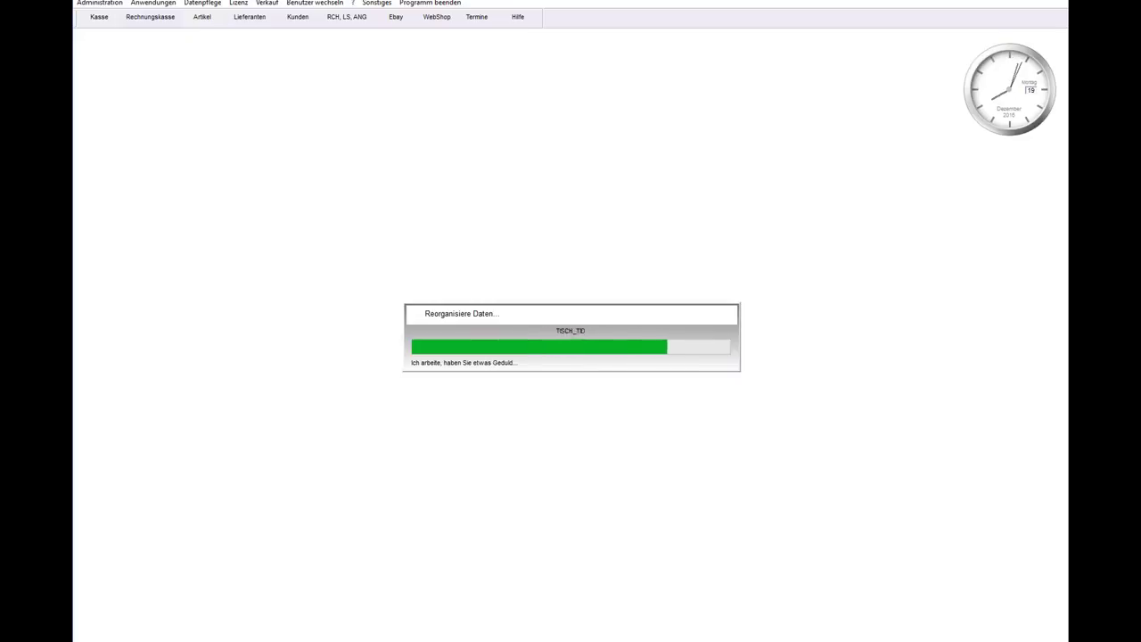
- Reopen the article master and check both the active list around articles 19 and 21 and the deleted records
{"action": "left_click", "coordinate": [348, 145]}
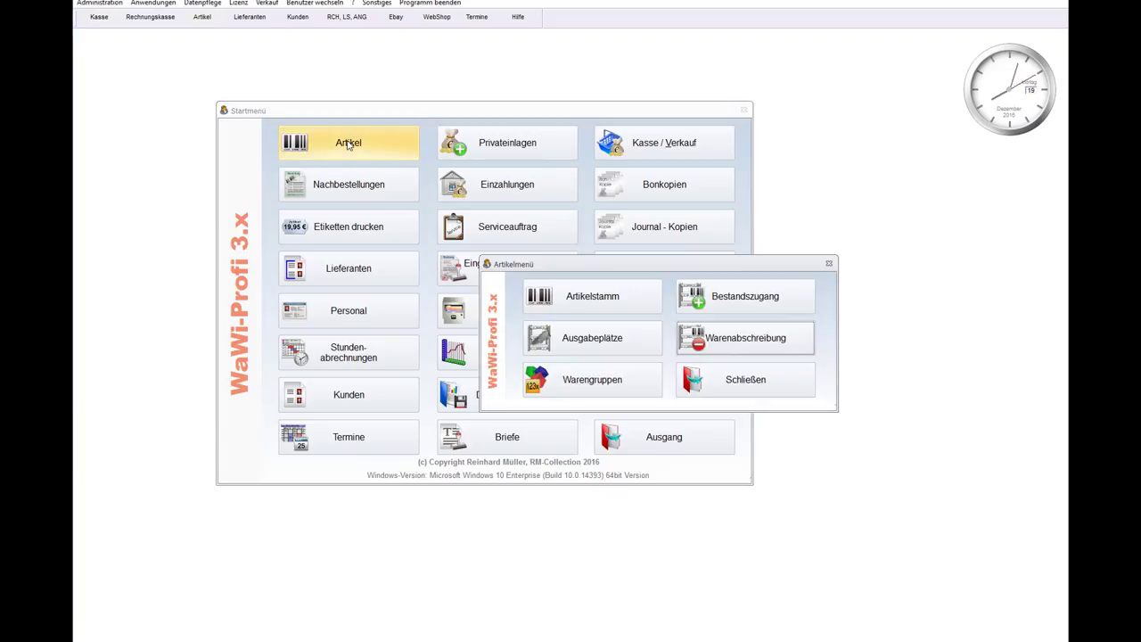
{"action": "left_click", "coordinate": [565, 302]}
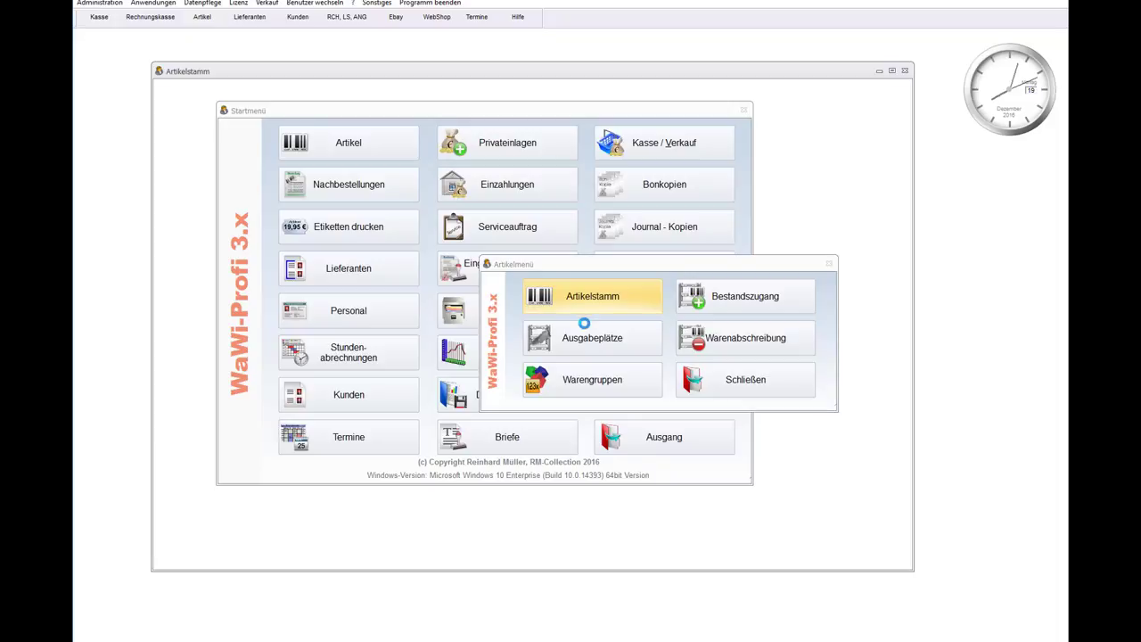
{"action": "left_click", "coordinate": [676, 328]}
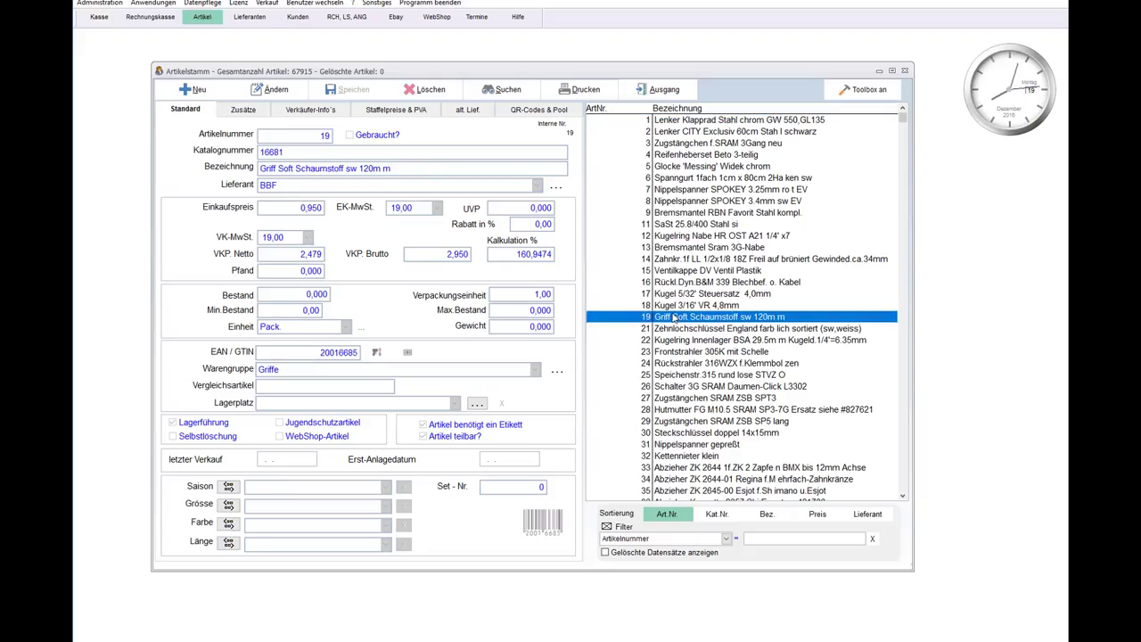
{"action": "left_click", "coordinate": [655, 319]}
{"action": "left_click", "coordinate": [642, 329]}
{"action": "left_click", "coordinate": [643, 553]}
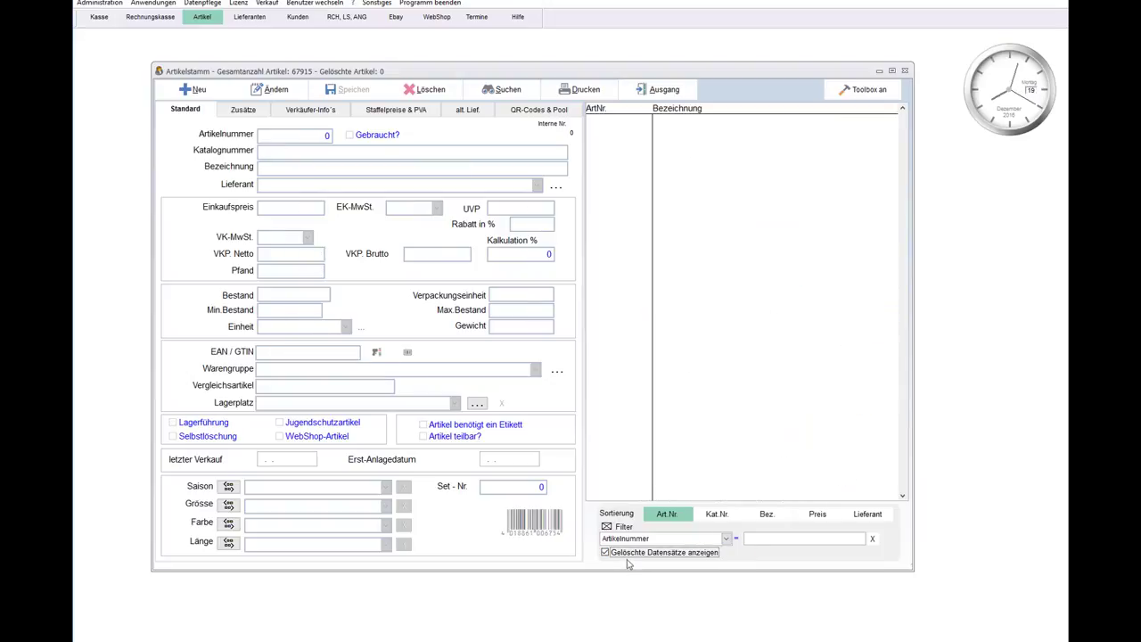
{"action": "left_click", "coordinate": [628, 553]}
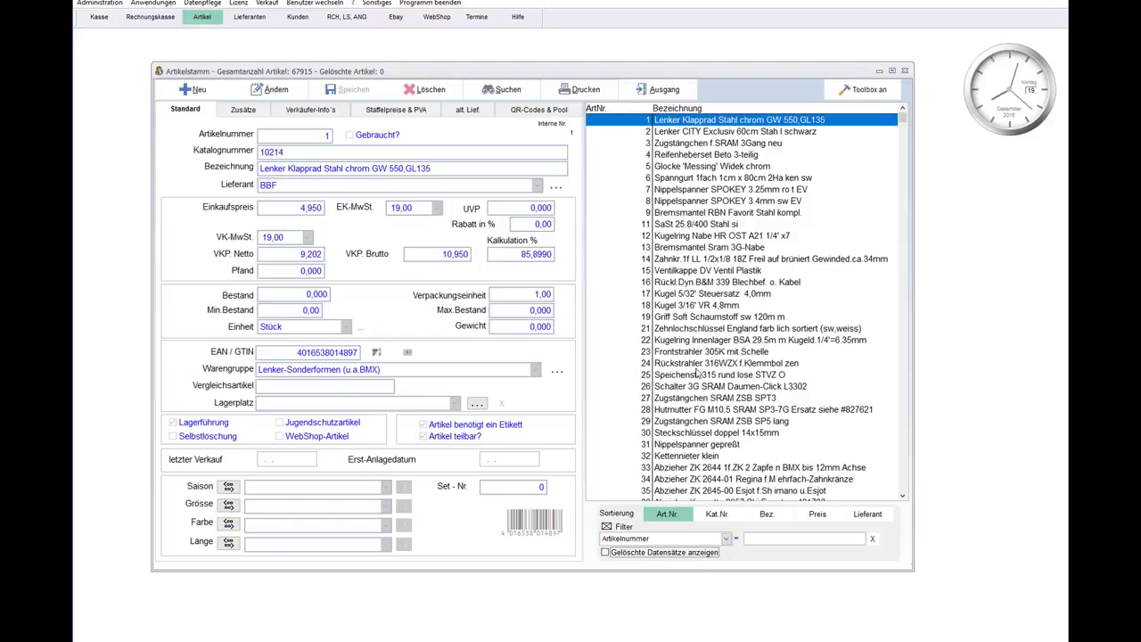
- Check the stock movements of article 19, "Griff Soft Schaumstoff sw 120m m", in the stock control and close it
{"action": "left_click", "coordinate": [681, 320]}
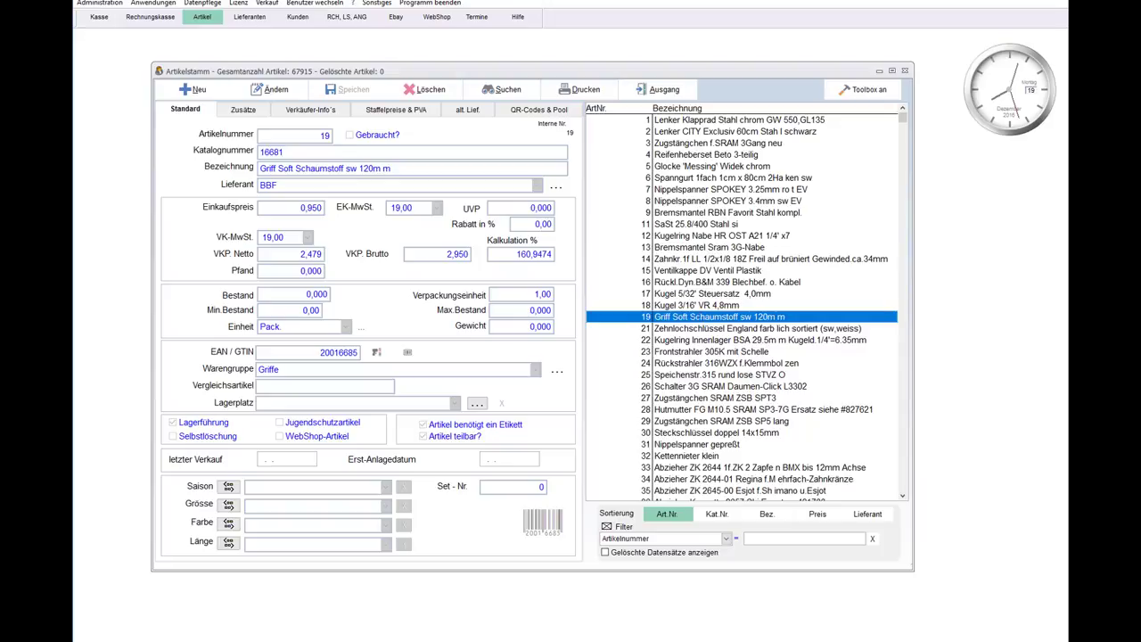
{"action": "double_click", "coordinate": [681, 316]}
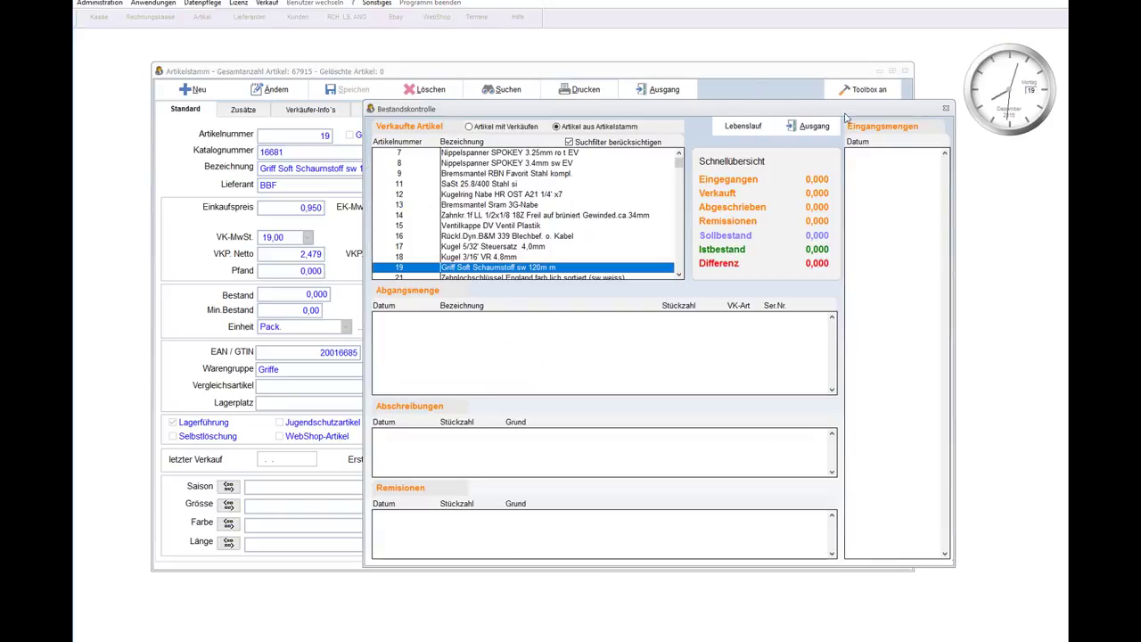
{"action": "left_click", "coordinate": [812, 125]}
- Mark article 19, "Griff Soft Schaumstoff sw 120m m", as deleted, confirming the prompt, and select it in the article list
{"action": "left_click", "coordinate": [401, 91]}
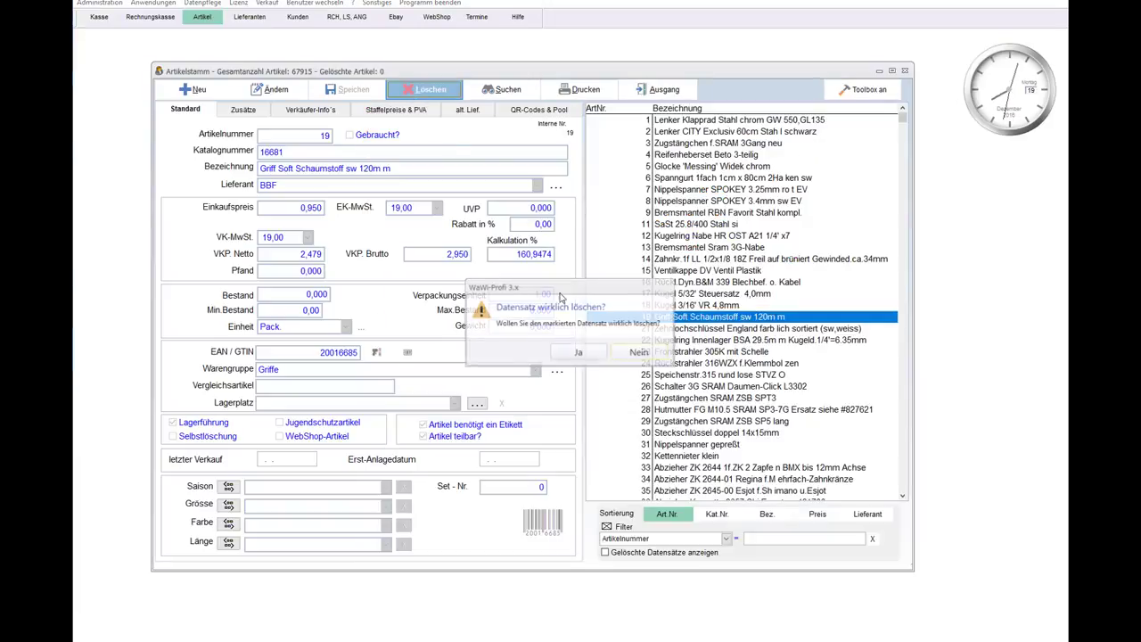
{"action": "left_click", "coordinate": [579, 352]}
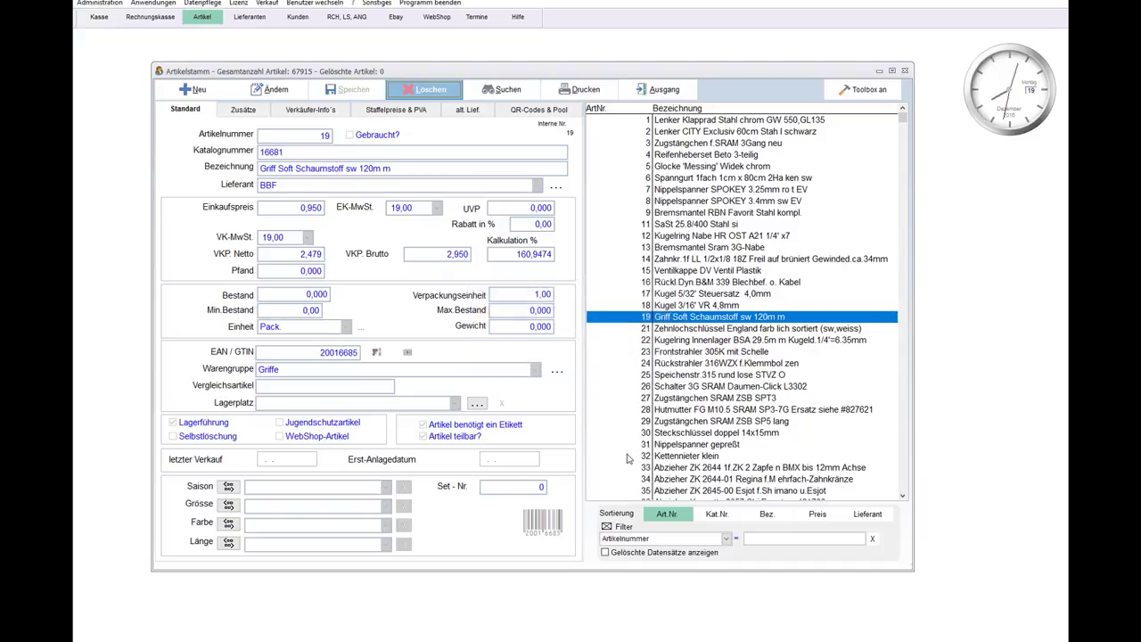
{"action": "left_click", "coordinate": [696, 331]}
{"action": "left_click", "coordinate": [700, 318]}
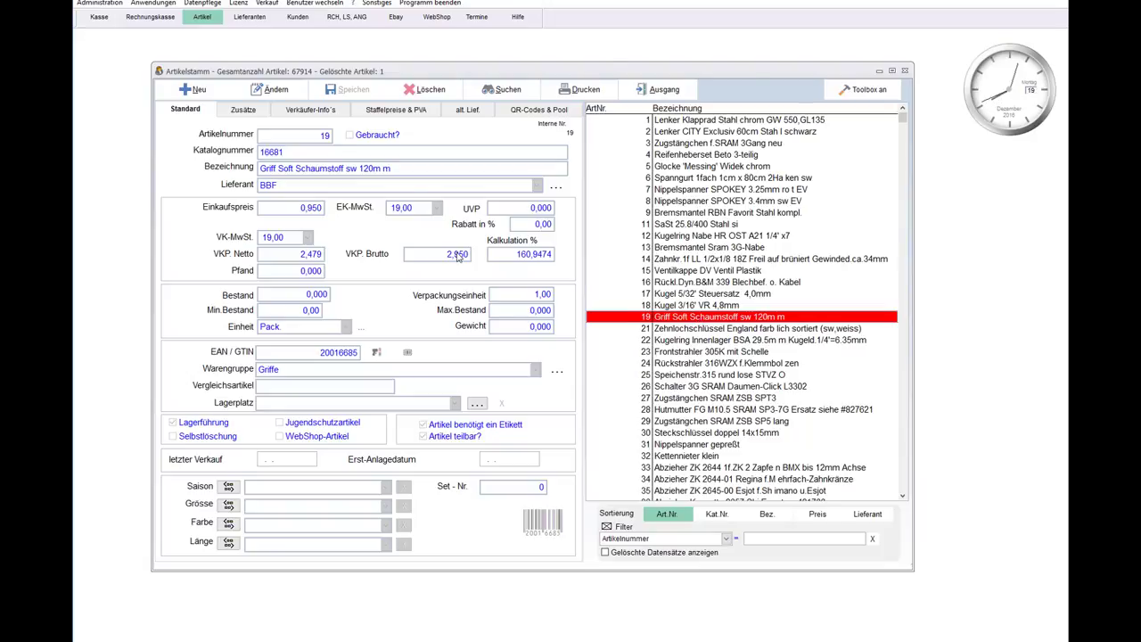
- Remove the deletion mark from article 19, "Griff Soft Schaumstoff sw 120m m", and select article 21 below it
{"action": "left_click", "coordinate": [202, 3]}
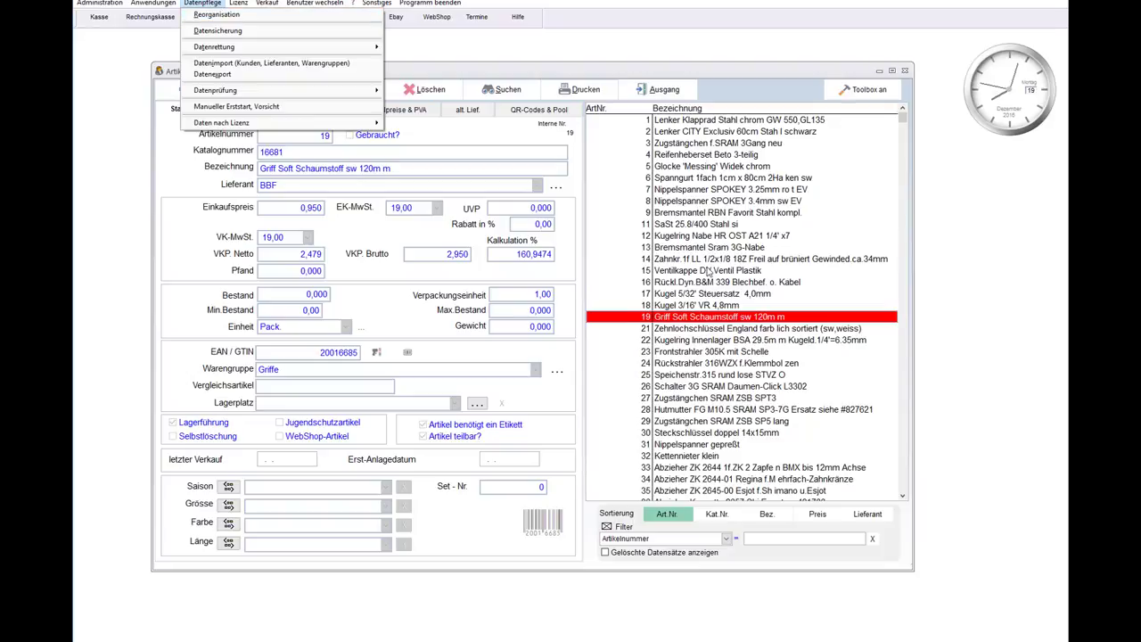
{"action": "left_click", "coordinate": [683, 323]}
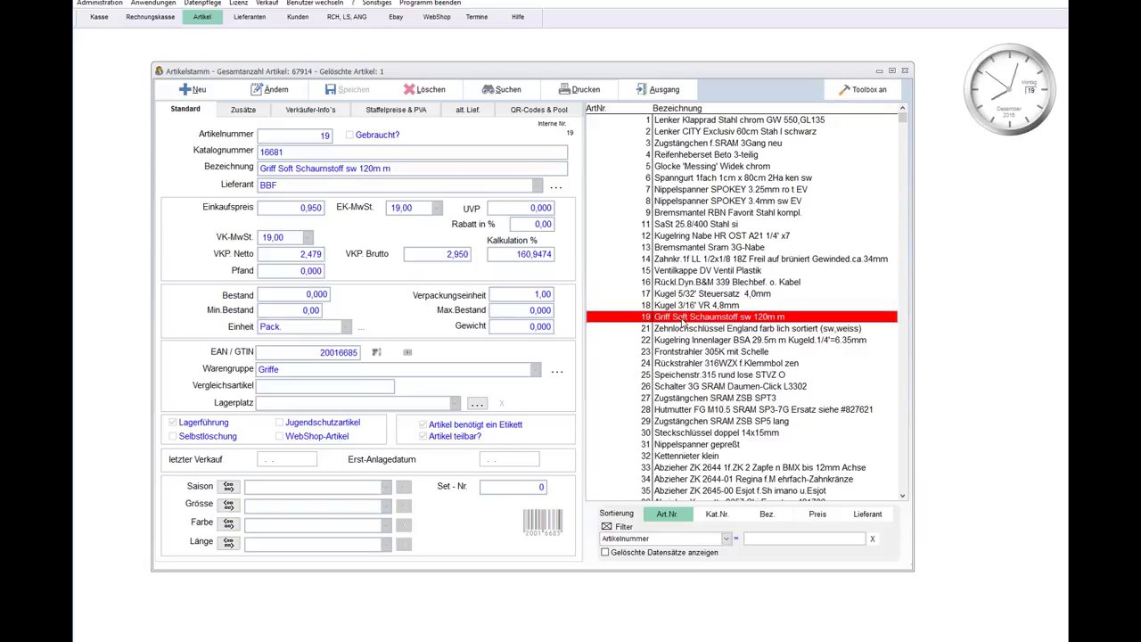
{"action": "left_click", "coordinate": [423, 90]}
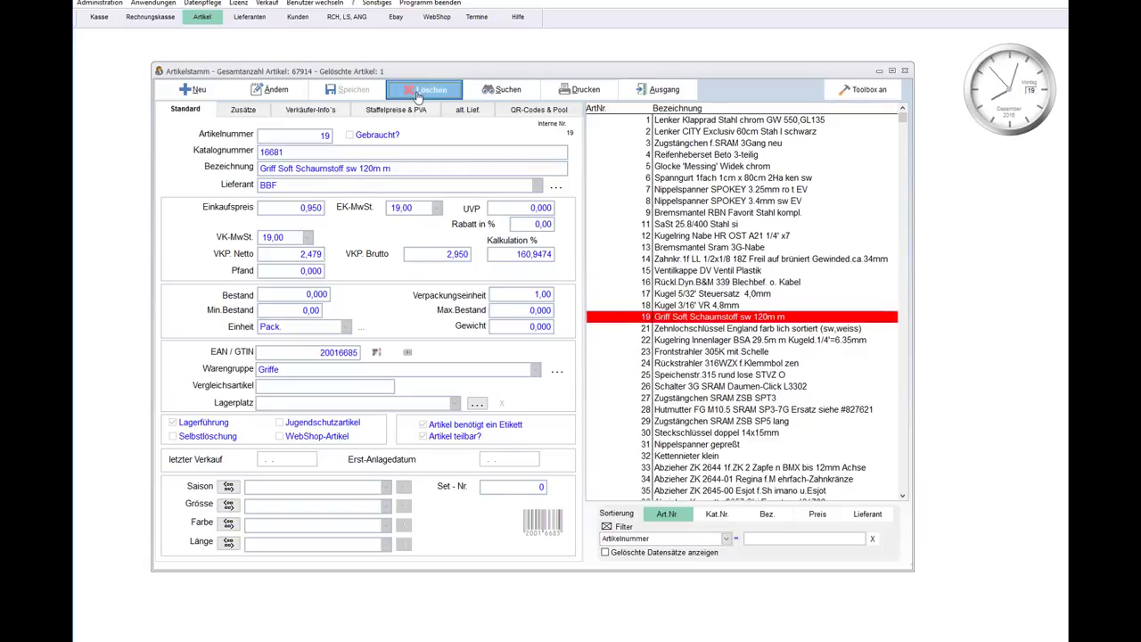
{"action": "left_click", "coordinate": [578, 352]}
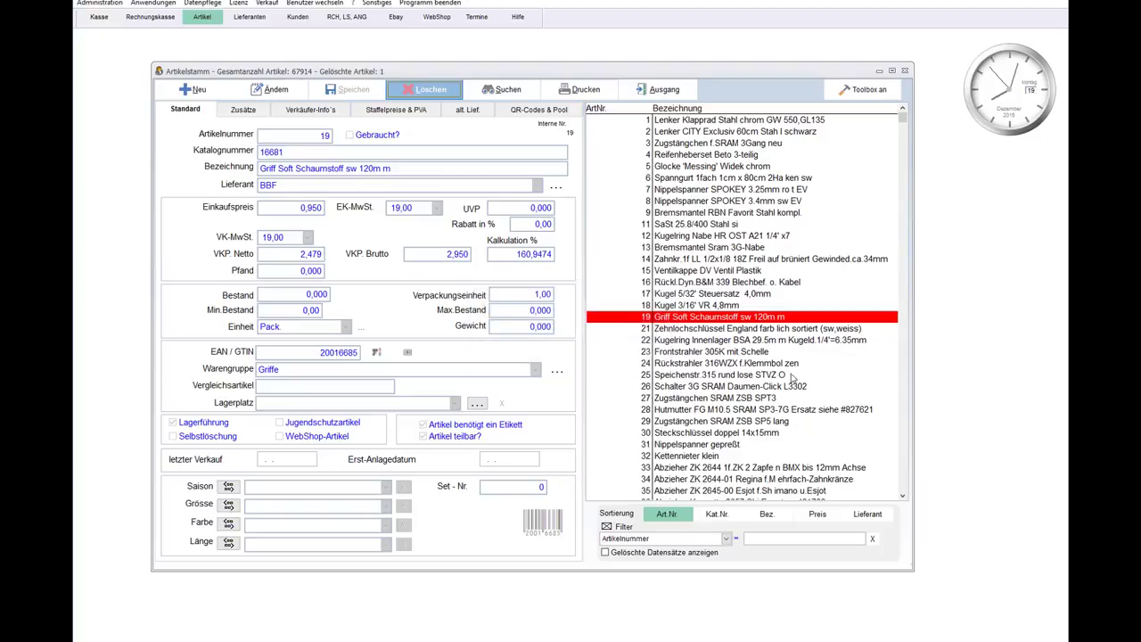
{"action": "left_click", "coordinate": [713, 329]}
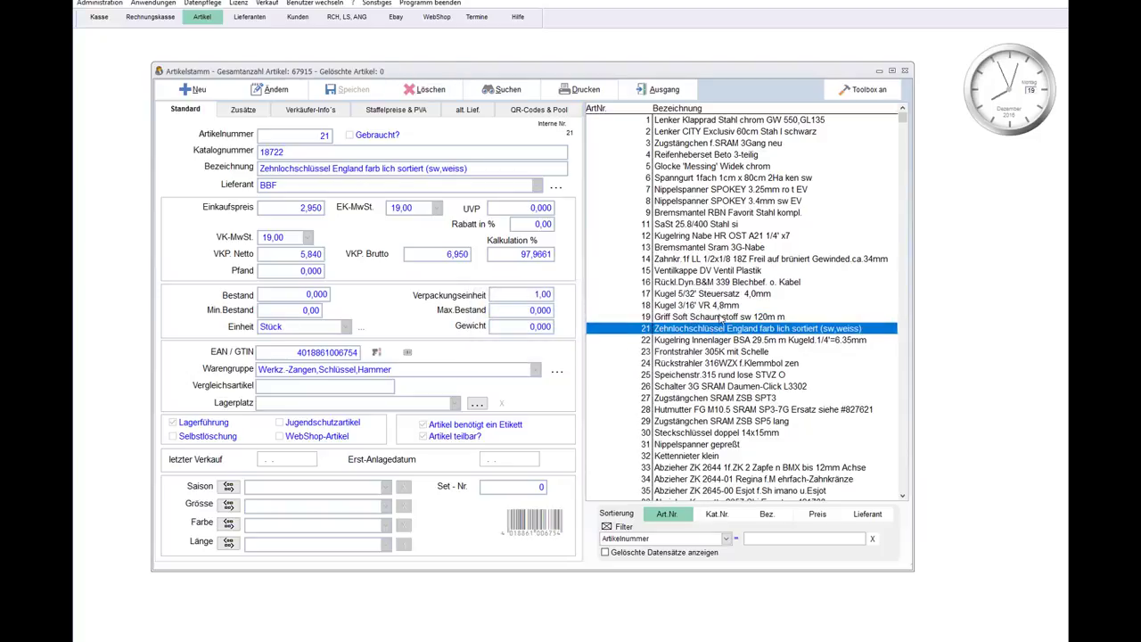
- Select article 19, leave the article master and article menu, and run the data reorganisation again, accepting its prompt
{"action": "left_click", "coordinate": [716, 317]}
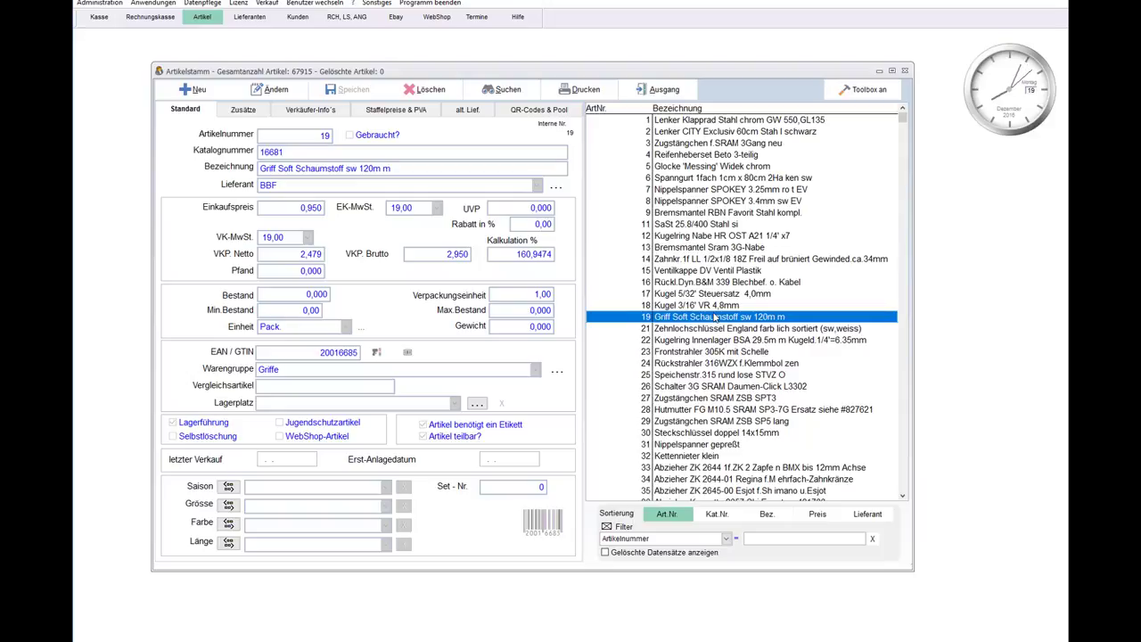
{"action": "left_click", "coordinate": [664, 92]}
{"action": "left_click", "coordinate": [742, 389]}
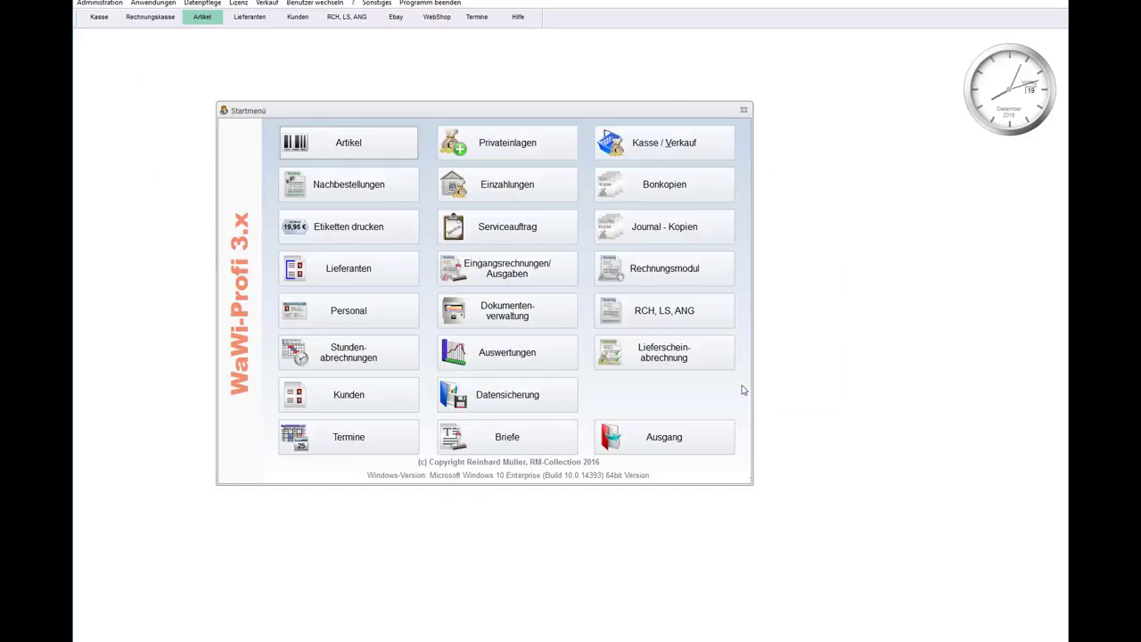
{"action": "left_click", "coordinate": [213, 6]}
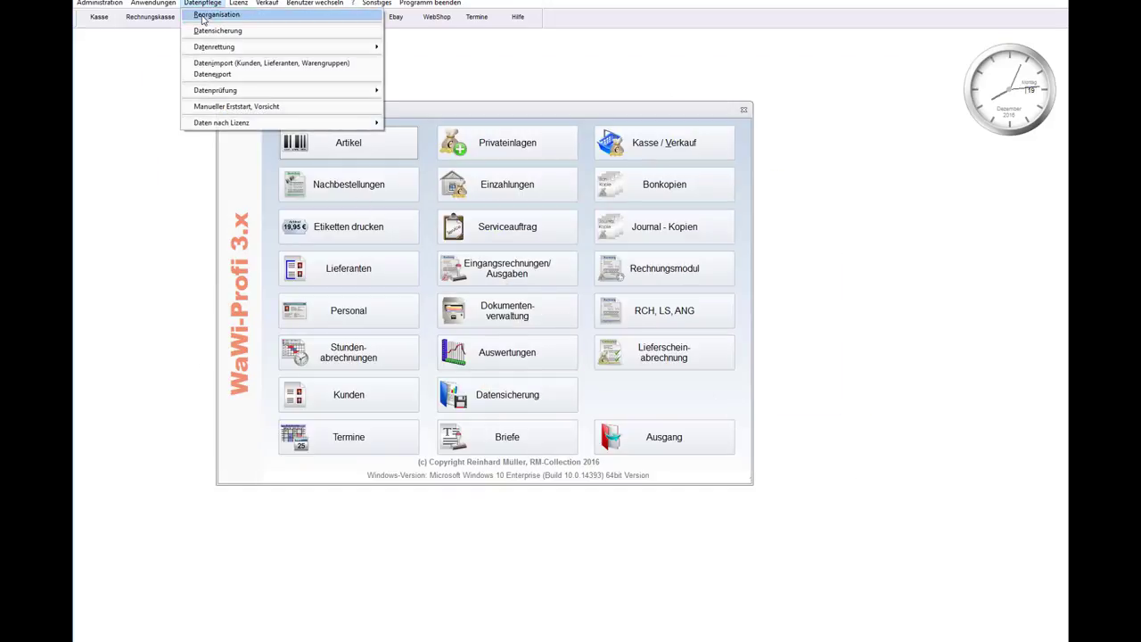
{"action": "left_click", "coordinate": [228, 24]}
{"action": "left_click", "coordinate": [575, 357]}
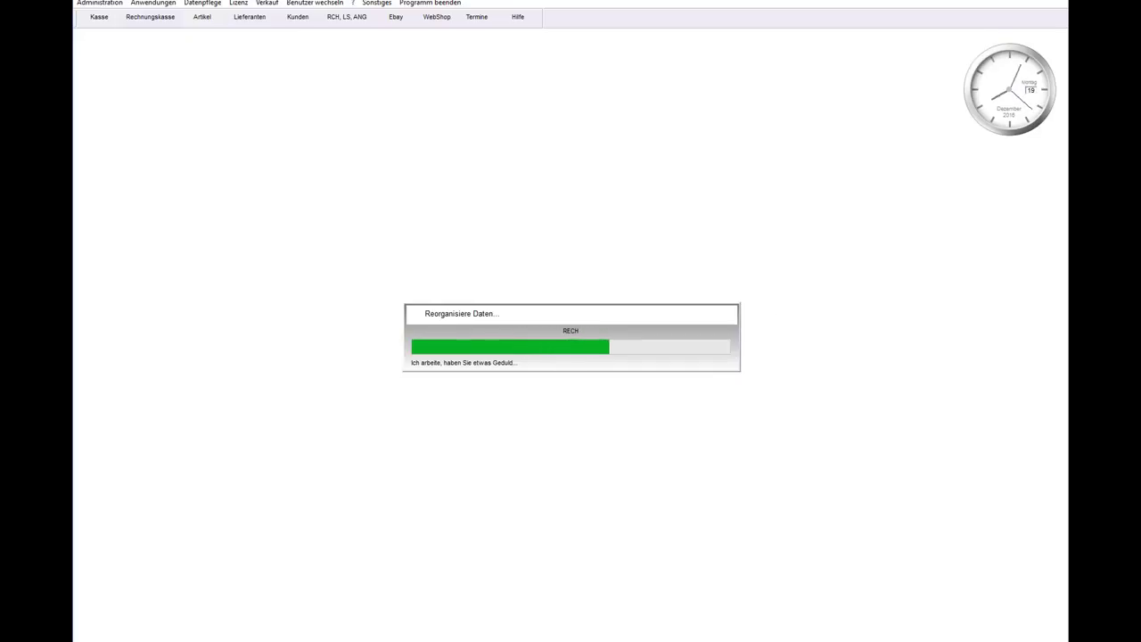
- Open the article master again and check article 19, "Griff Soft Schaumstoff sw 120m m", in the active list
{"action": "left_click", "coordinate": [348, 143]}
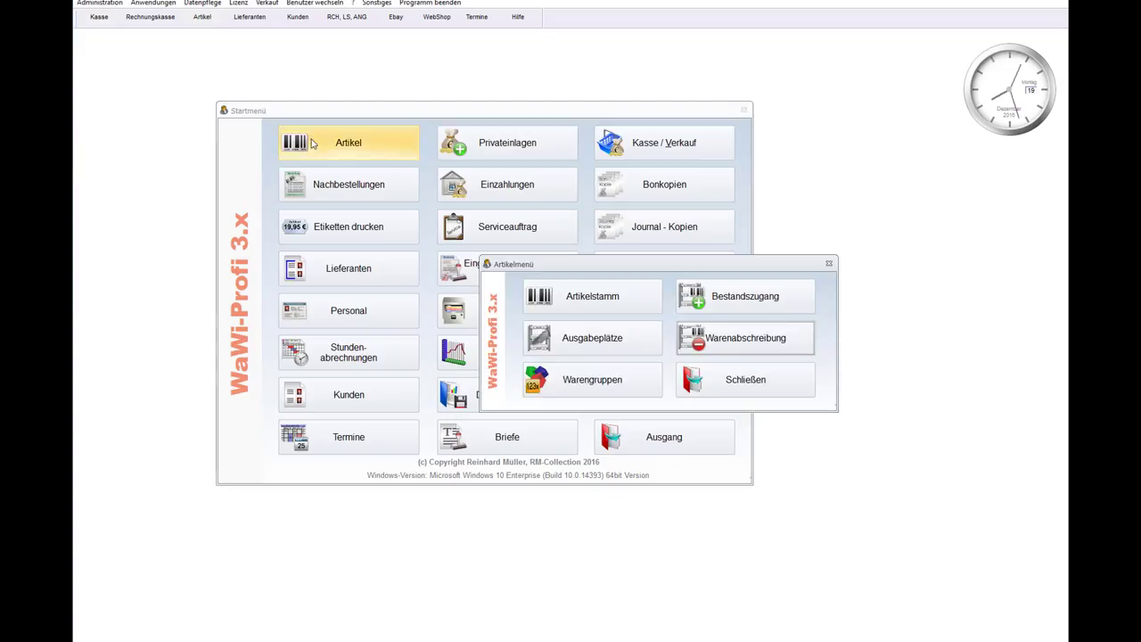
{"action": "left_click", "coordinate": [593, 296]}
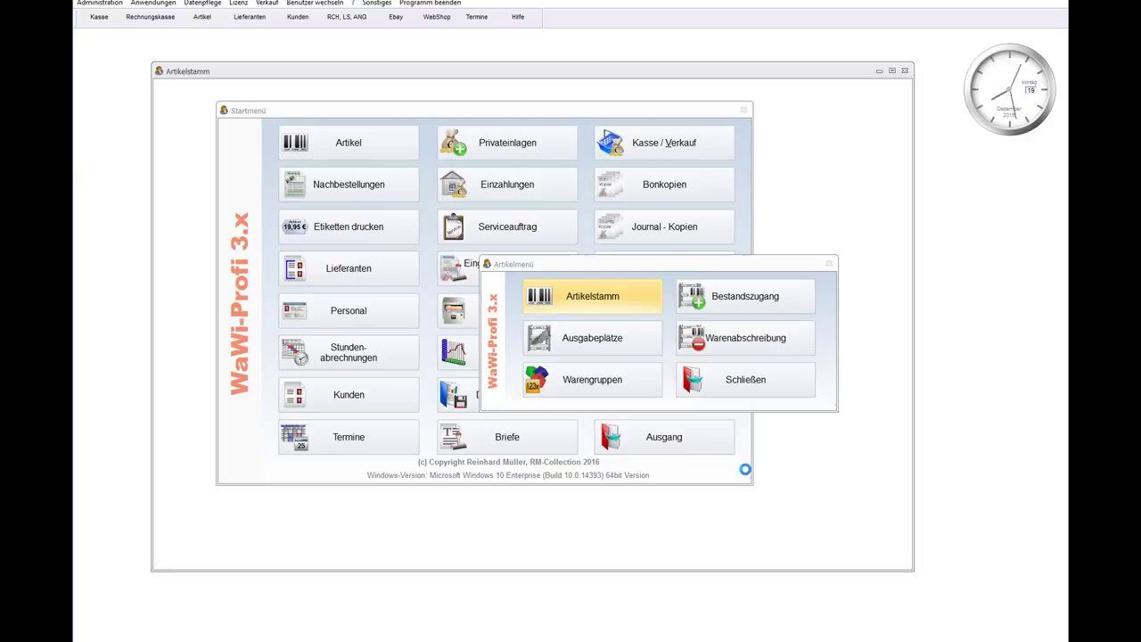
{"action": "left_click", "coordinate": [658, 319]}
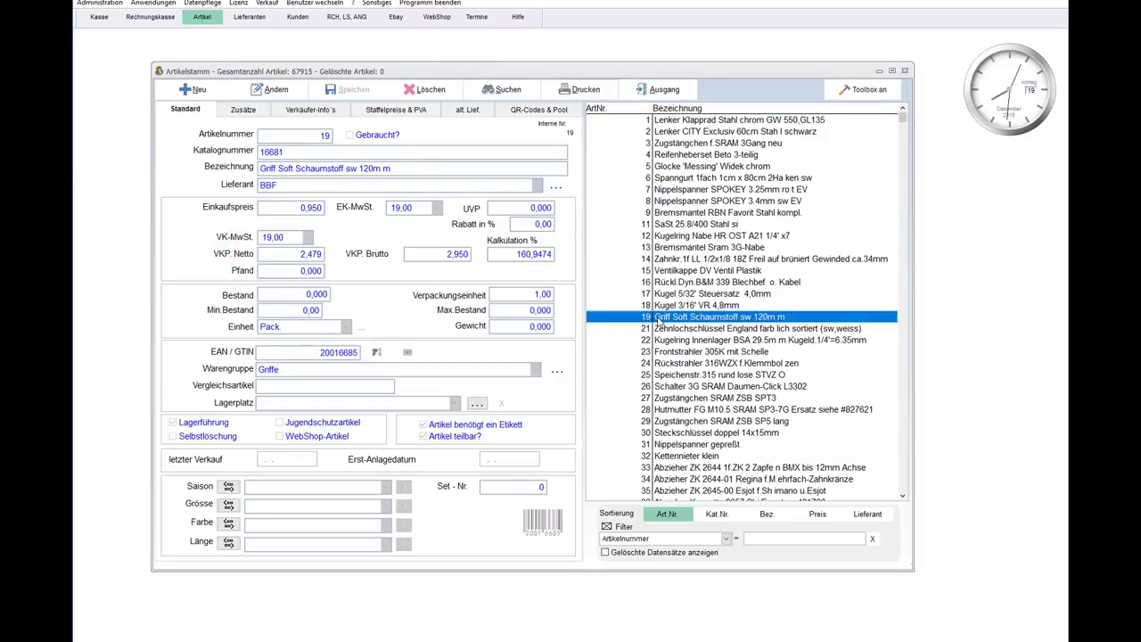